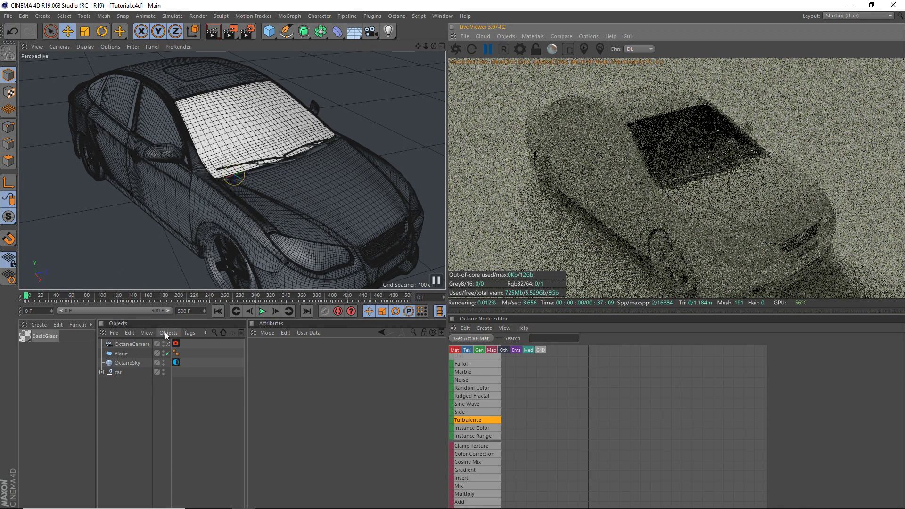
Create a new Octane material and rename it Base
left_click(39, 325)
mouse_move(58, 361)
mouse_move(191, 358)
left_click(237, 364)
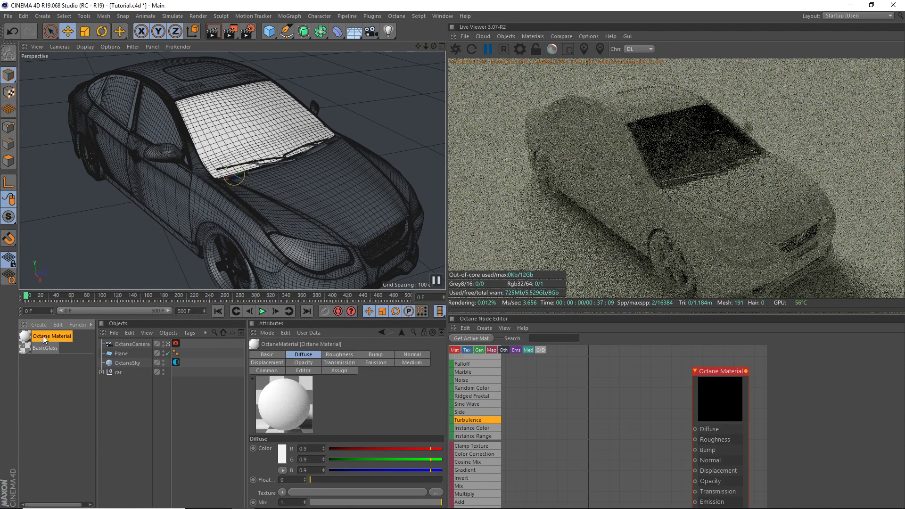
double_click(43, 335)
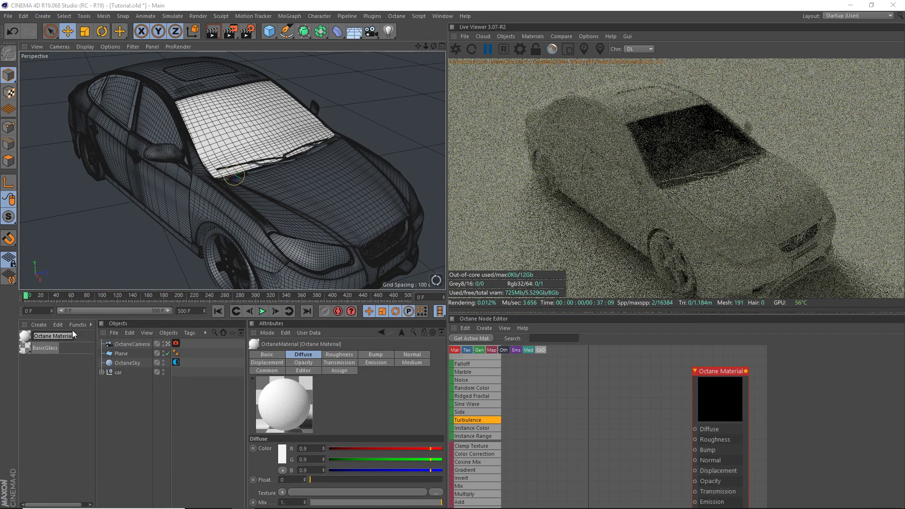
type("Base")
key("Return")
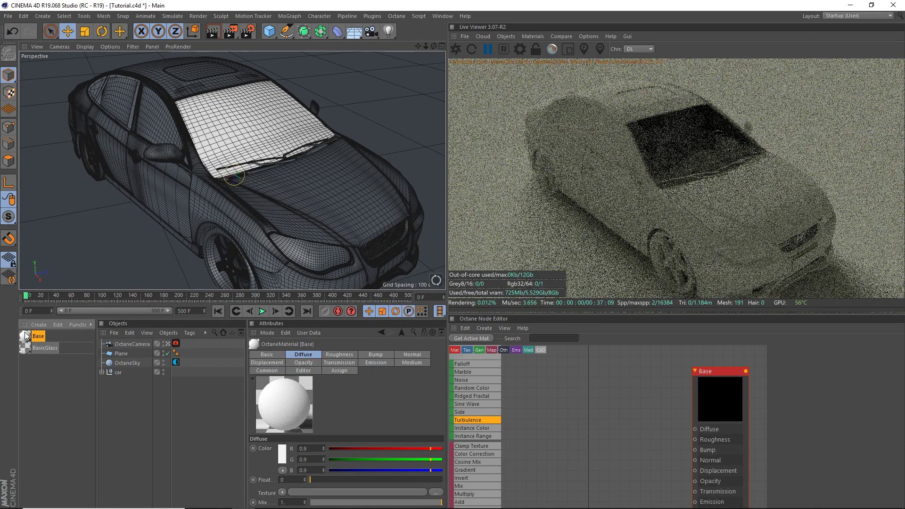
Change the Base material's type to Glossy and set its index to 2.3
double_click(25, 335)
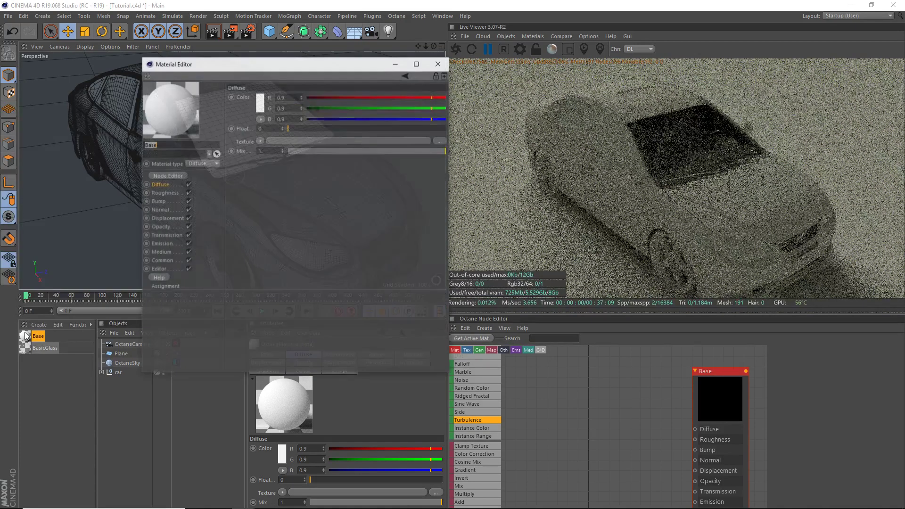
left_click(200, 163)
left_click(202, 180)
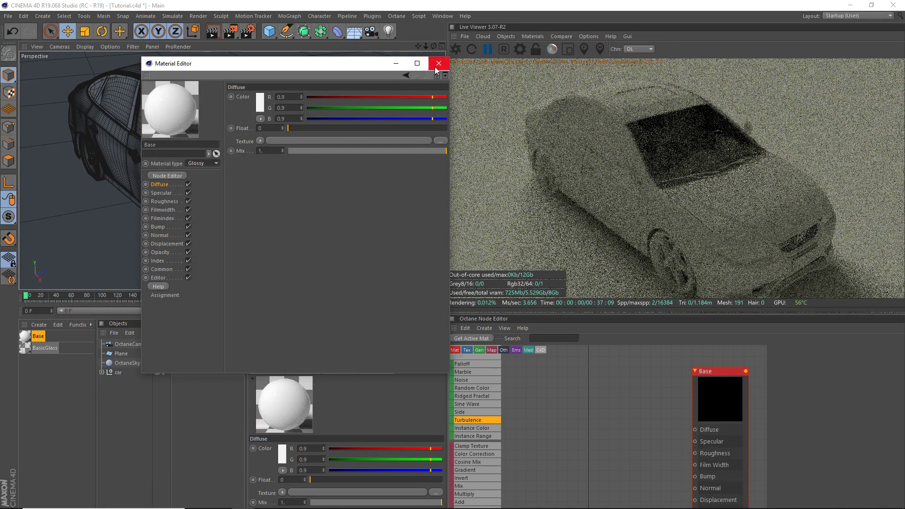
left_click(157, 261)
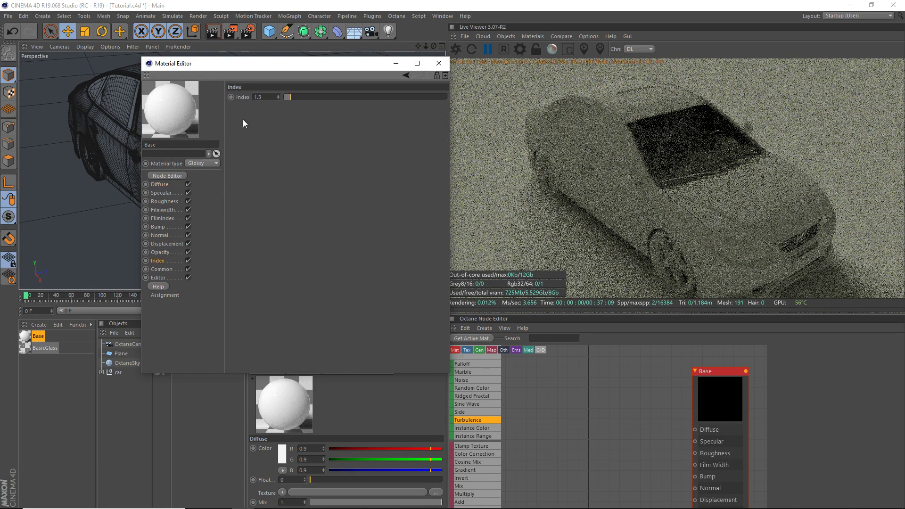
left_click(275, 96)
type("2.3")
key("Return")
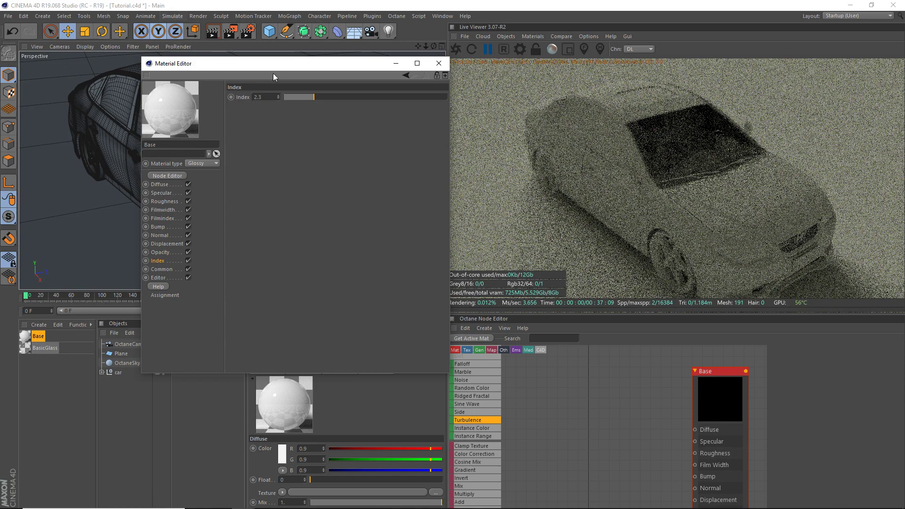
left_click(438, 64)
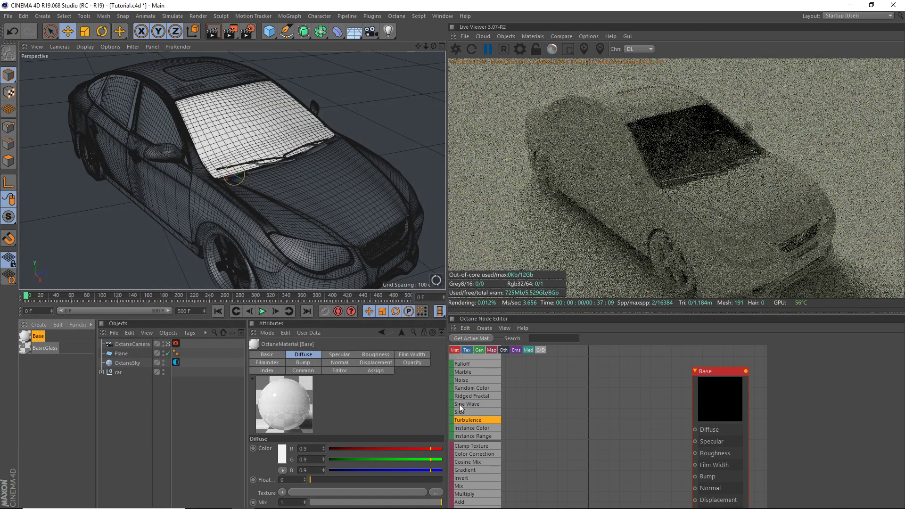
Add Falloff map and Gradient nodes, feeding the falloff into the gradient's input and the gradient into the Base material's Diffuse
scroll(468, 403, "up", 3)
left_click_drag(463, 414, 608, 423)
scroll(466, 452, "down", 3)
left_click_drag(495, 421, 657, 427)
mouse_move(711, 425)
left_mouse_down()
mouse_move(607, 431)
mouse_move(694, 429)
left_mouse_up()
left_click_drag(603, 434, 627, 424)
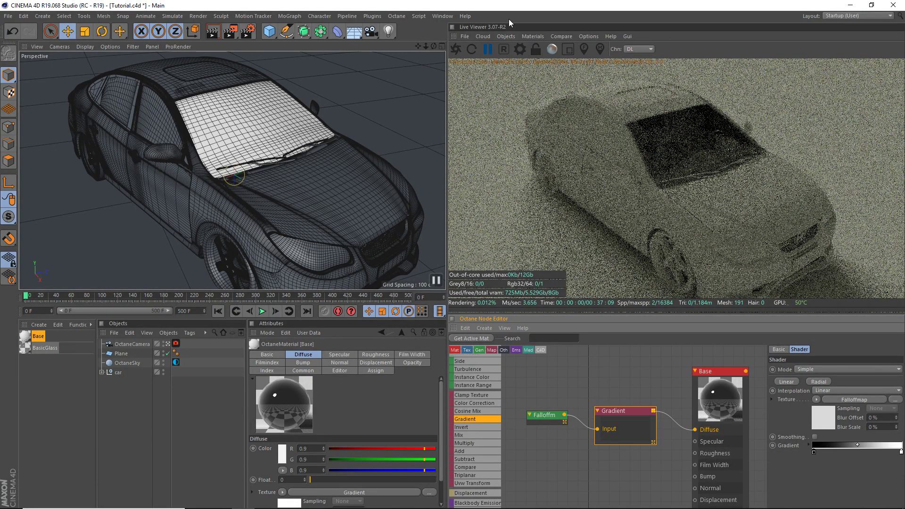
Restart the live render and assign the Base material to the car object
left_click(471, 48)
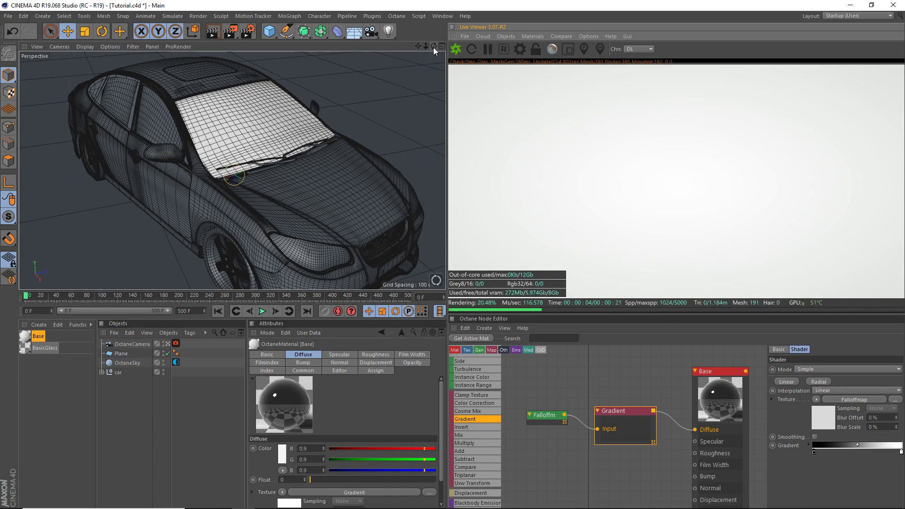
left_click_drag(434, 47, 386, 33)
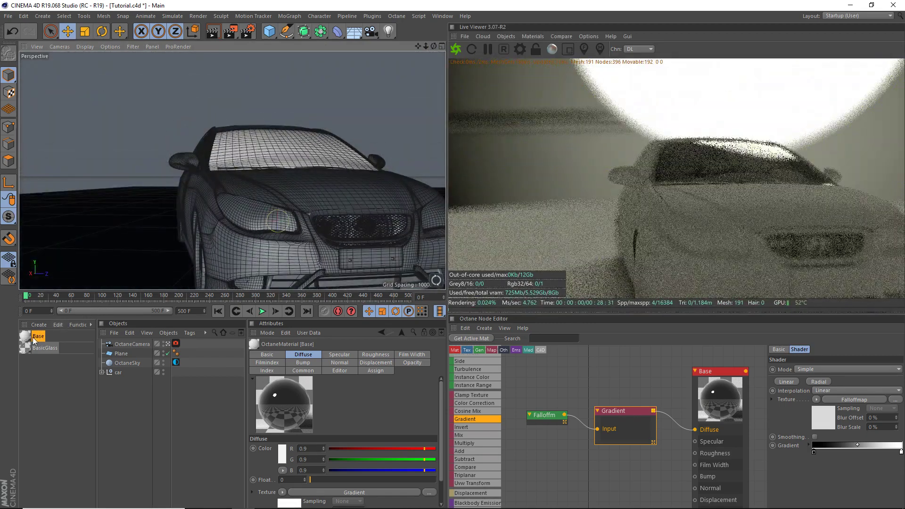
left_click_drag(33, 336, 134, 372)
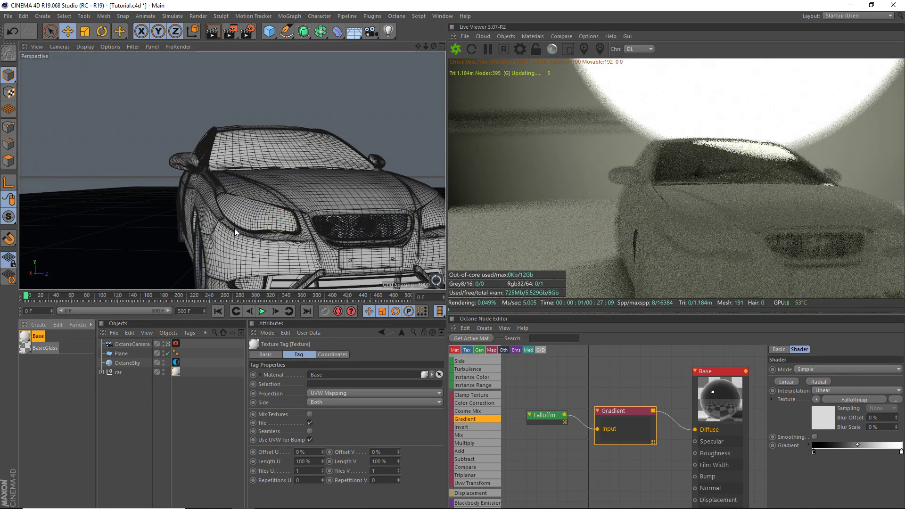
Try falloff skew factors of about 10.27 and 3.32 on the Falloff map node to judge the paint's reflections
left_click(176, 343)
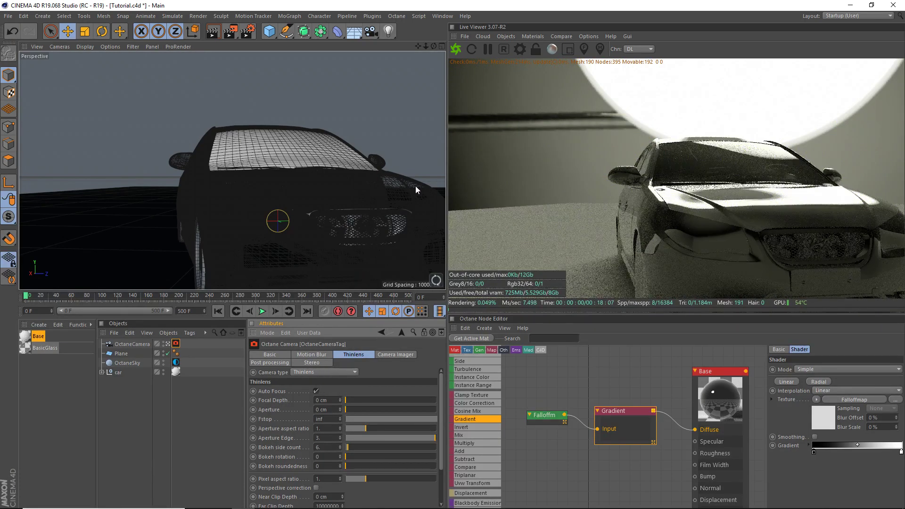
left_click_drag(433, 47, 453, 61)
left_click_drag(231, 170, 393, 160, "alt")
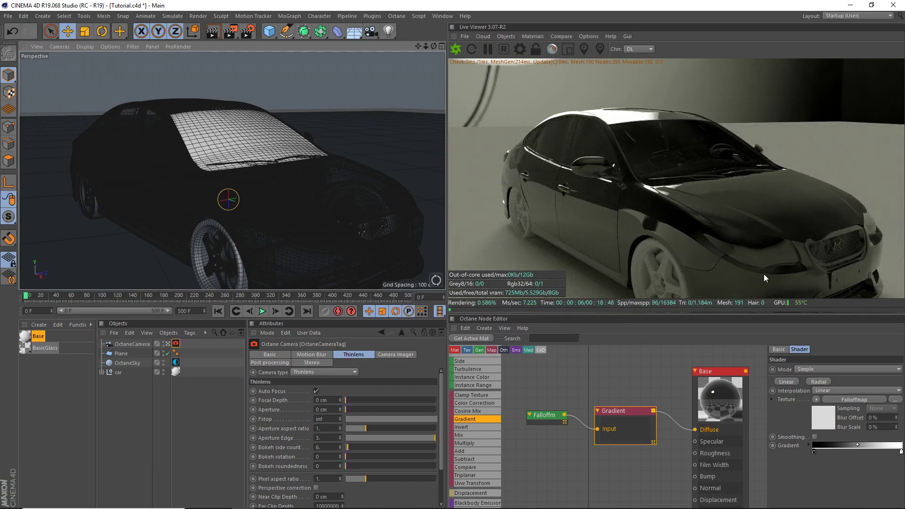
left_click(546, 417)
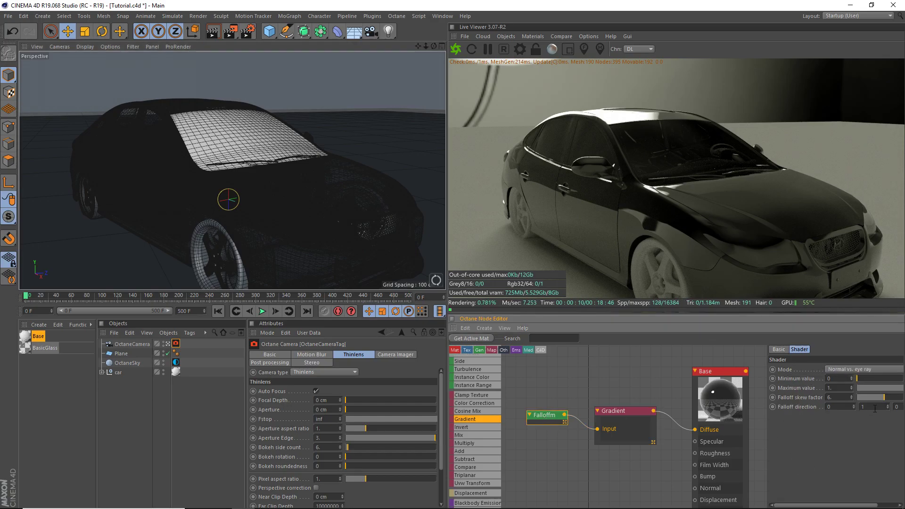
left_click_drag(872, 397, 902, 401)
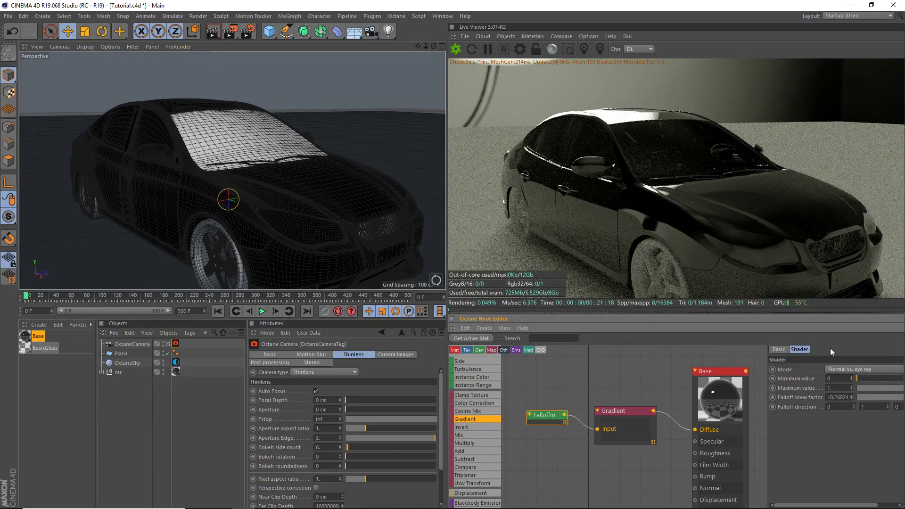
left_click_drag(867, 397, 854, 396)
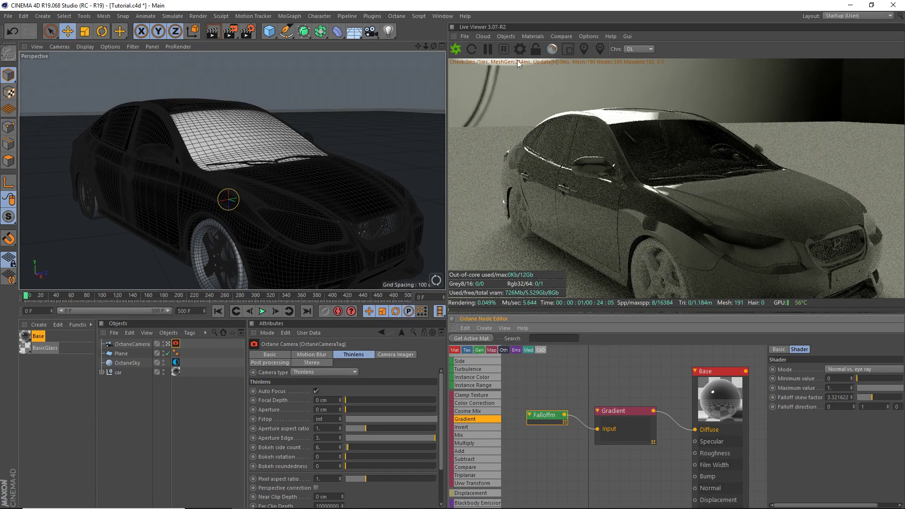
left_click_drag(433, 46, 372, 29)
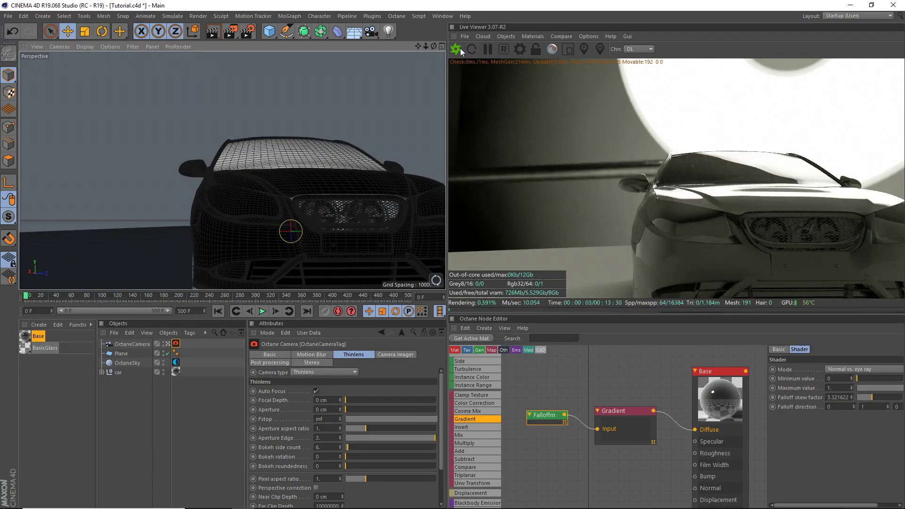
left_click_drag(433, 46, 507, 151)
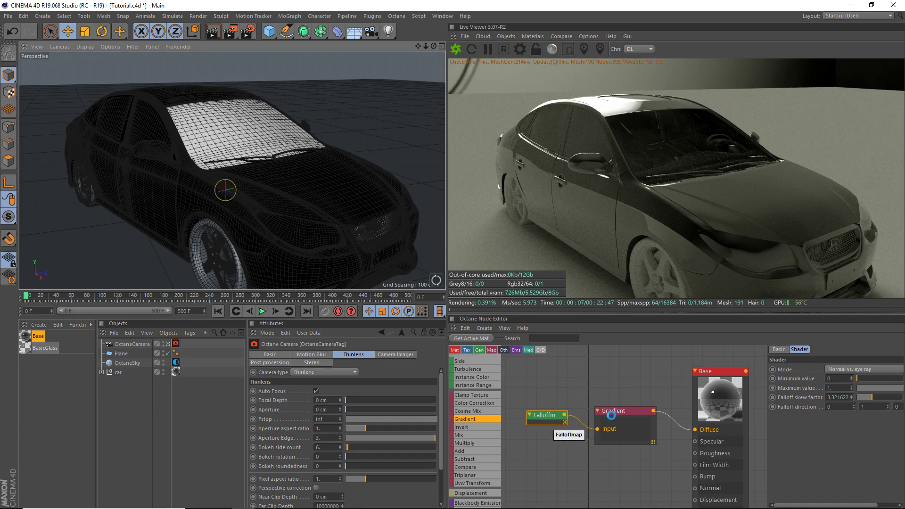
Set the Gradient node's starting knot to a bright blue of about hue 197°, saturation 97% and value 91%
left_click(626, 426)
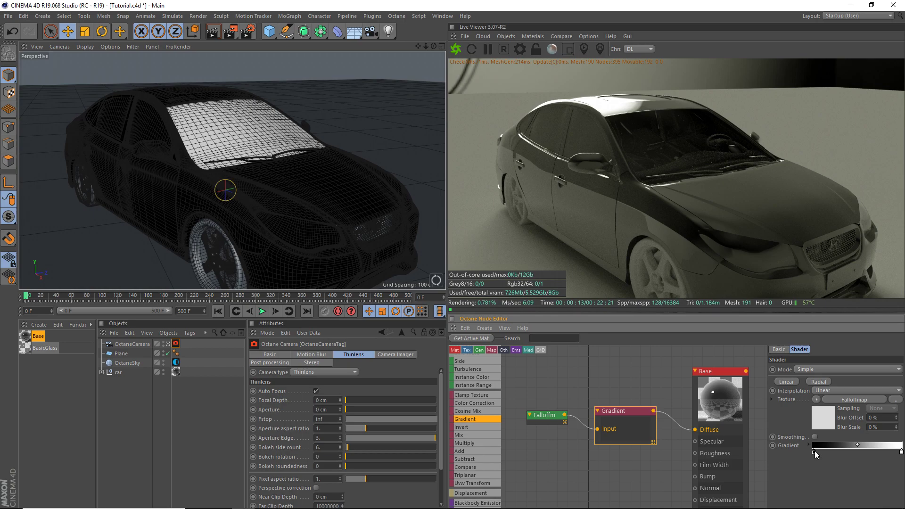
double_click(814, 451)
left_click(837, 450)
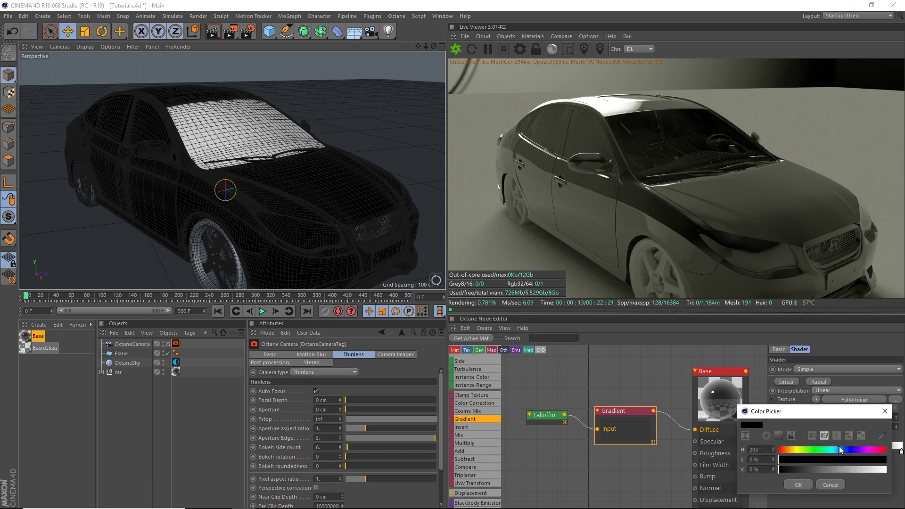
left_click(883, 459)
left_click(881, 469)
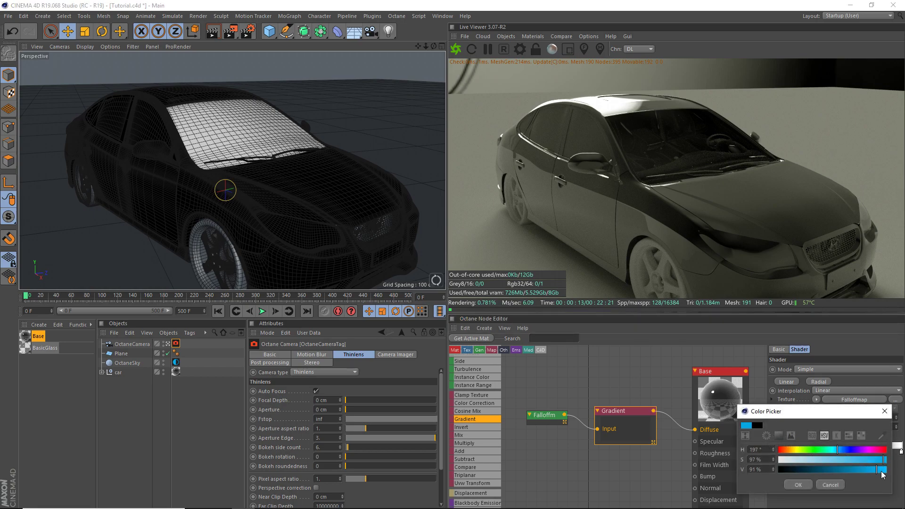
left_click(798, 484)
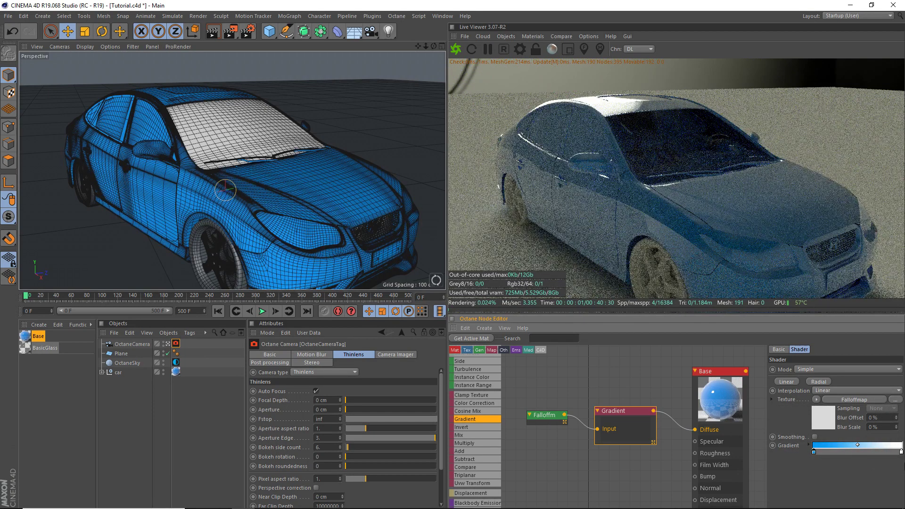
Set the Falloff map node's falloff skew factor to 4
left_click(561, 418)
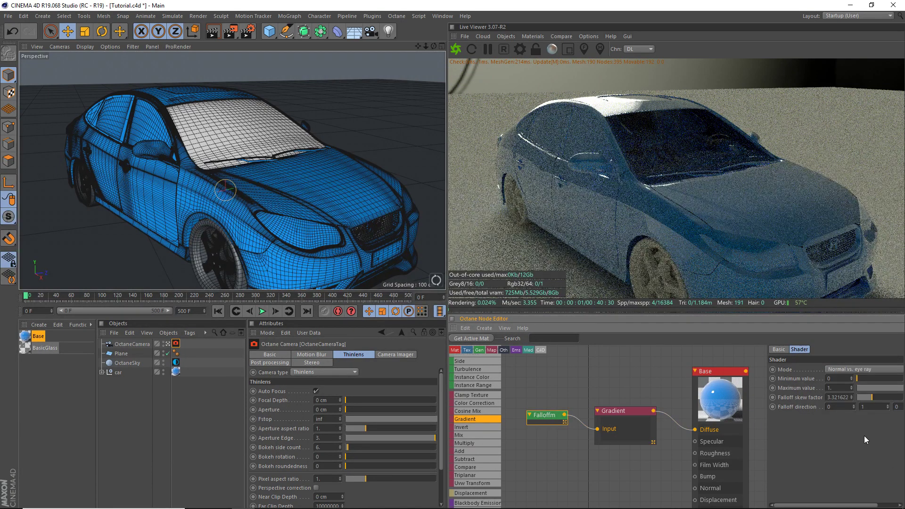
left_click(873, 395)
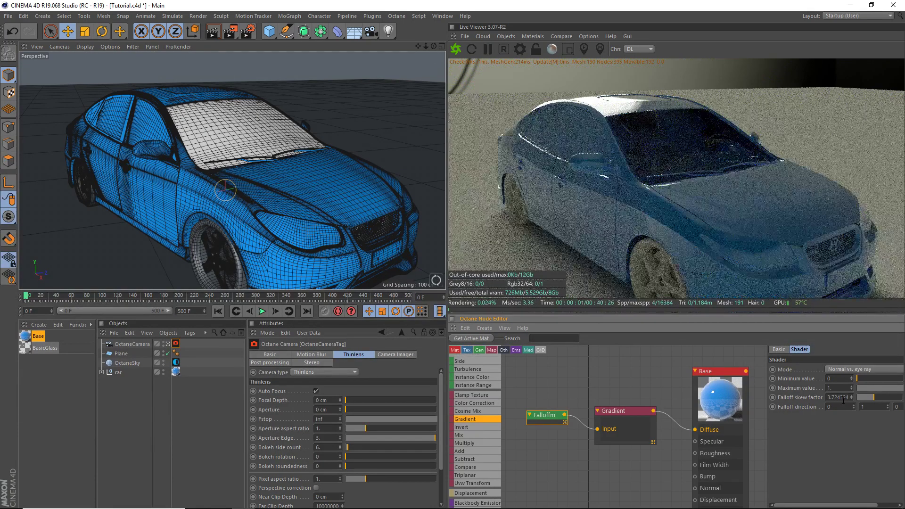
left_click_drag(848, 399, 827, 398)
type("4")
key("Return")
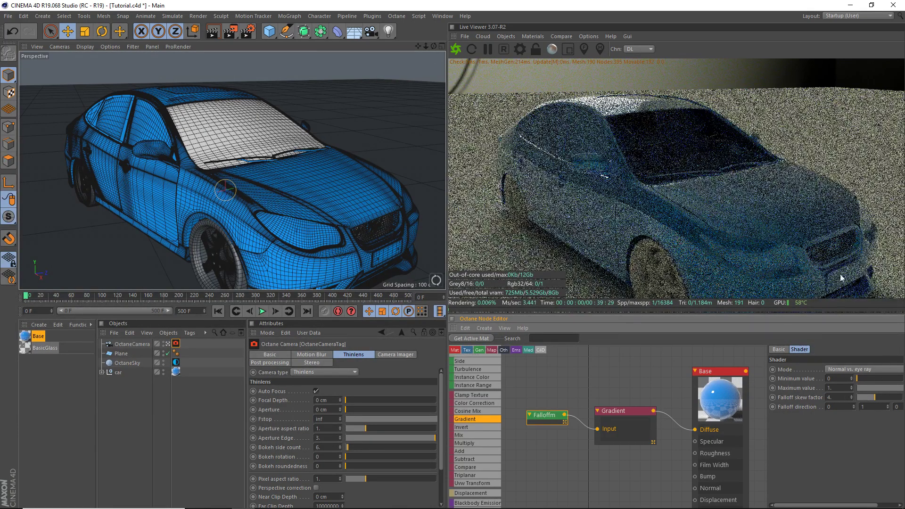
Set the Gradient node's end knot to a deep blue with hue 214° and saturation 100%
left_click(624, 422)
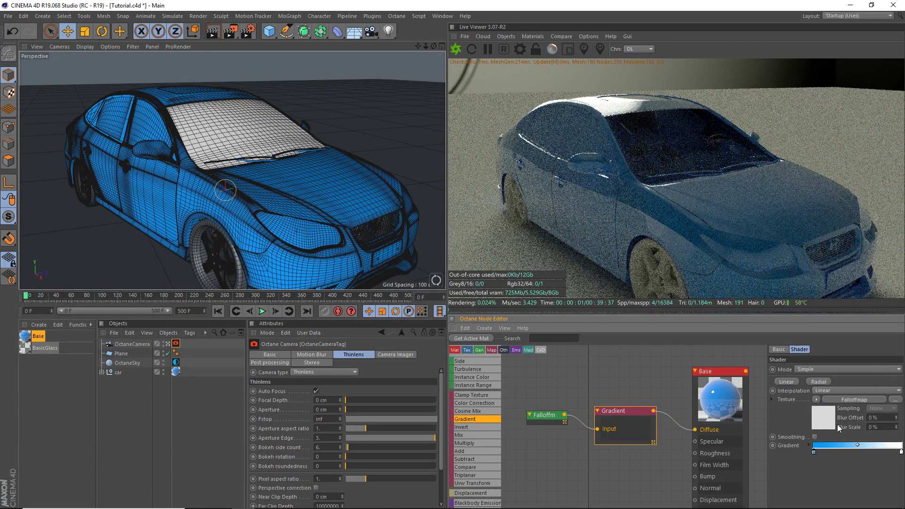
double_click(900, 452)
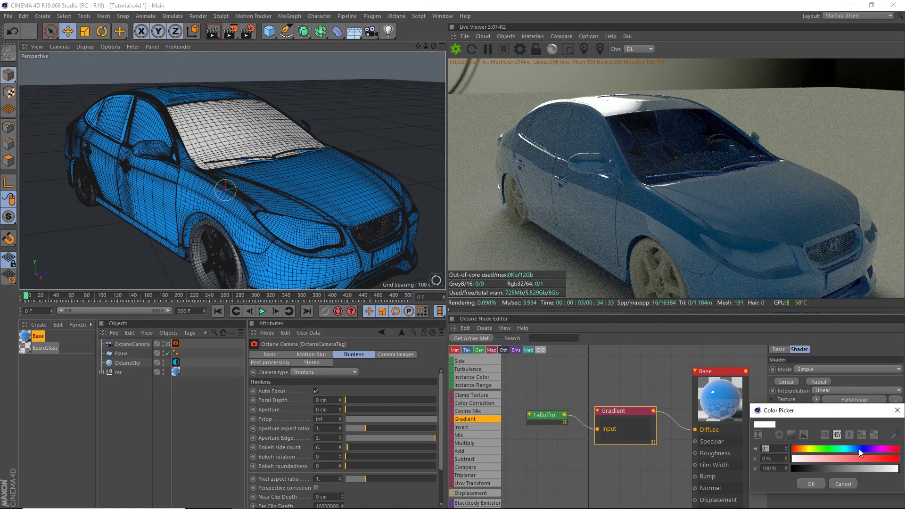
left_click(855, 449)
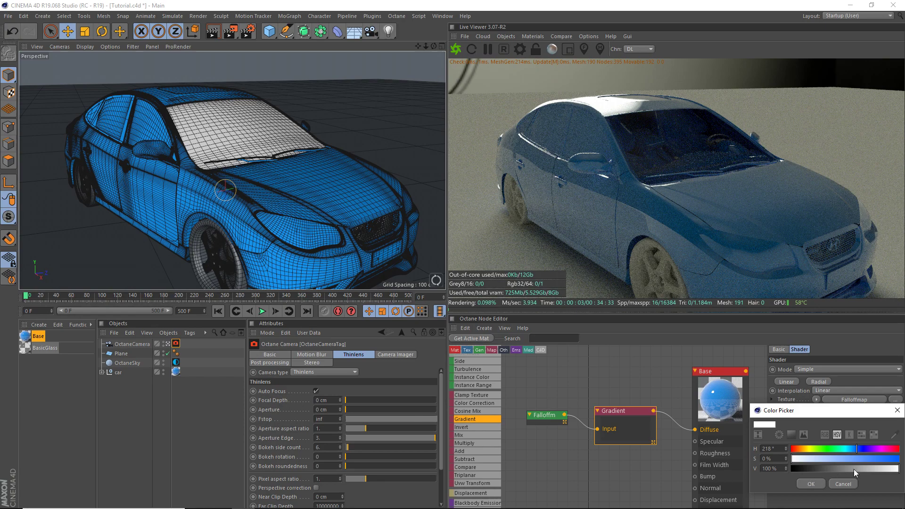
left_click(898, 458)
left_click(875, 468)
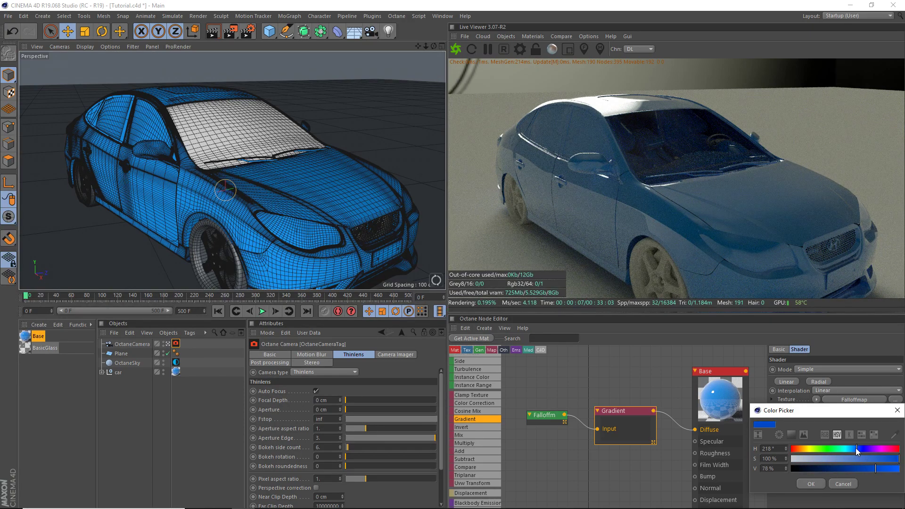
left_click(812, 483)
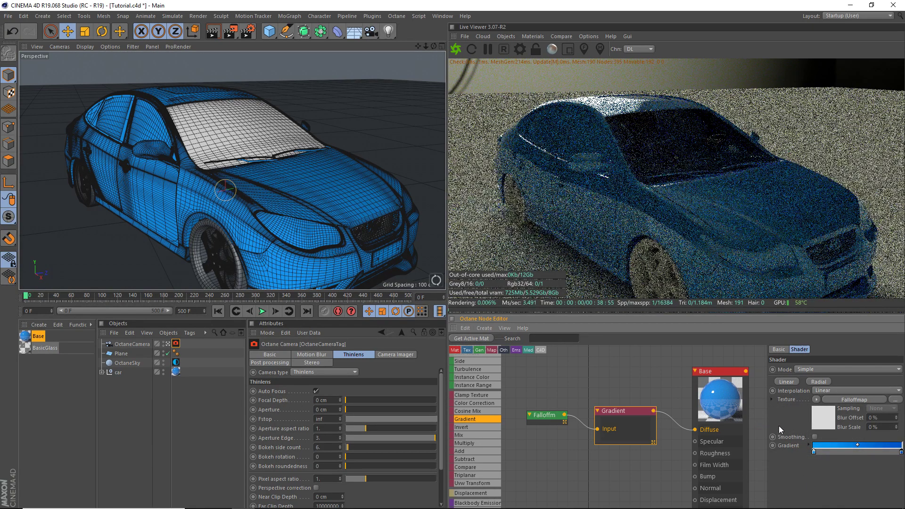
double_click(900, 453)
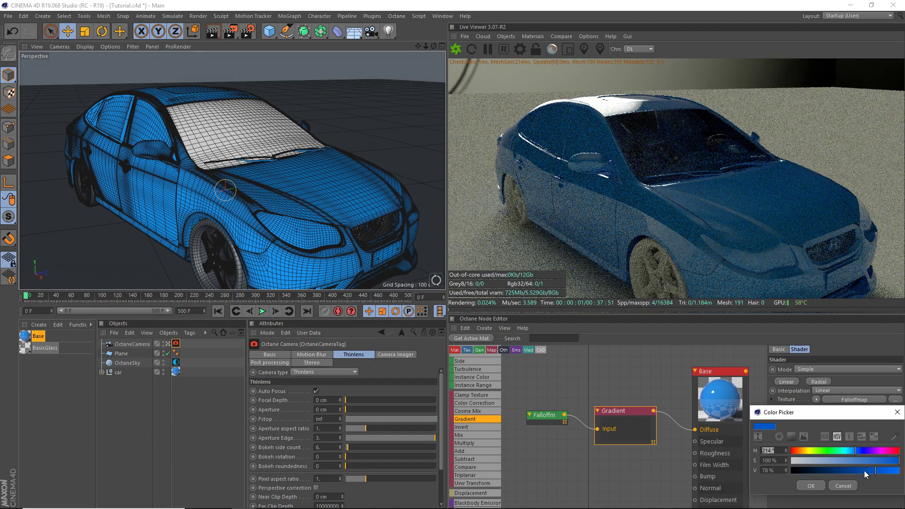
left_click(812, 484)
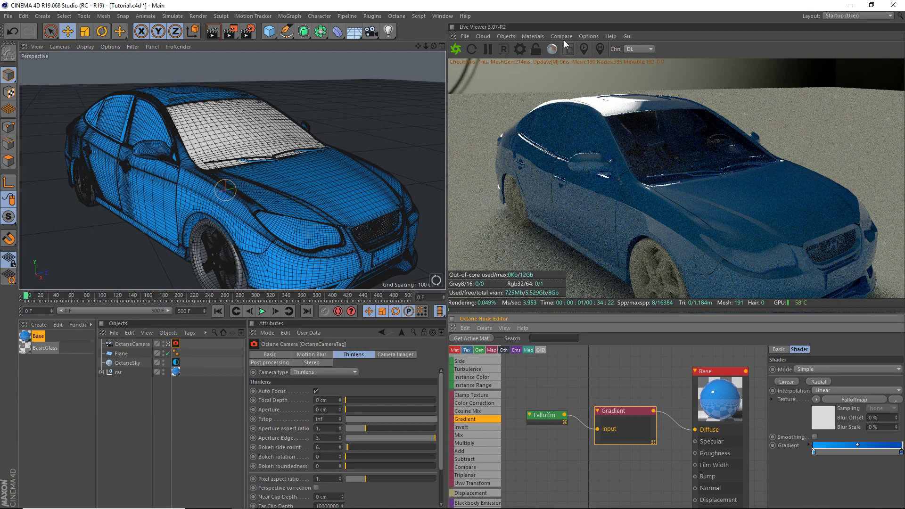
Set up an A/B split comparison of the car render in the Live Viewer
left_click(588, 71)
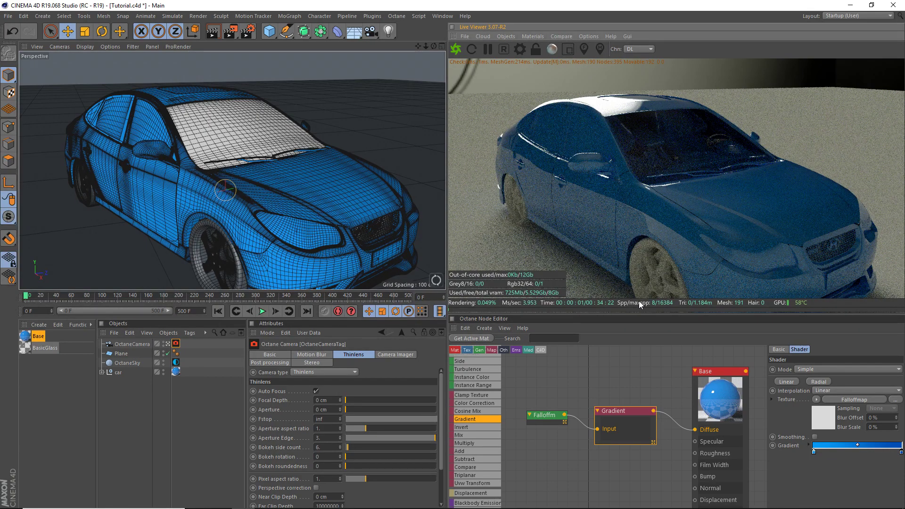
left_click(561, 36)
left_click(573, 47)
Try disconnecting the Falloff map from the Gradient node's input, and undo the disconnection
left_click(561, 419)
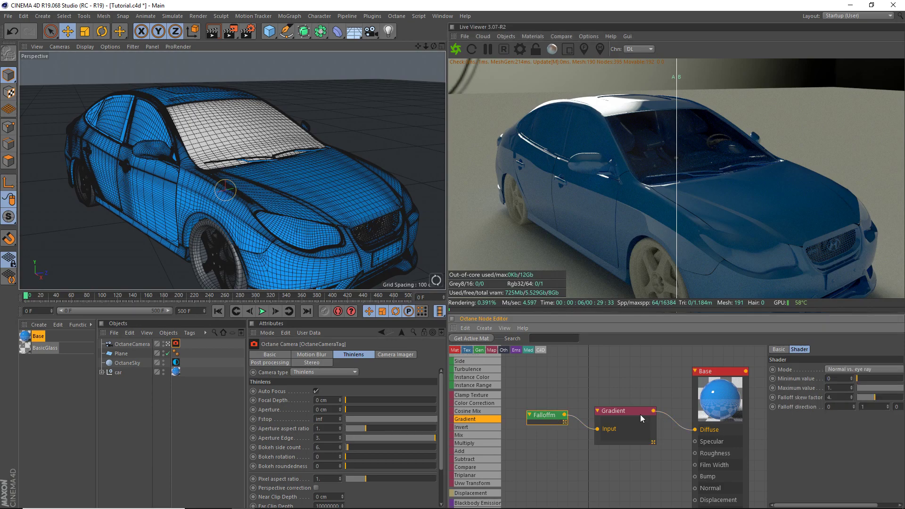
left_click(626, 430)
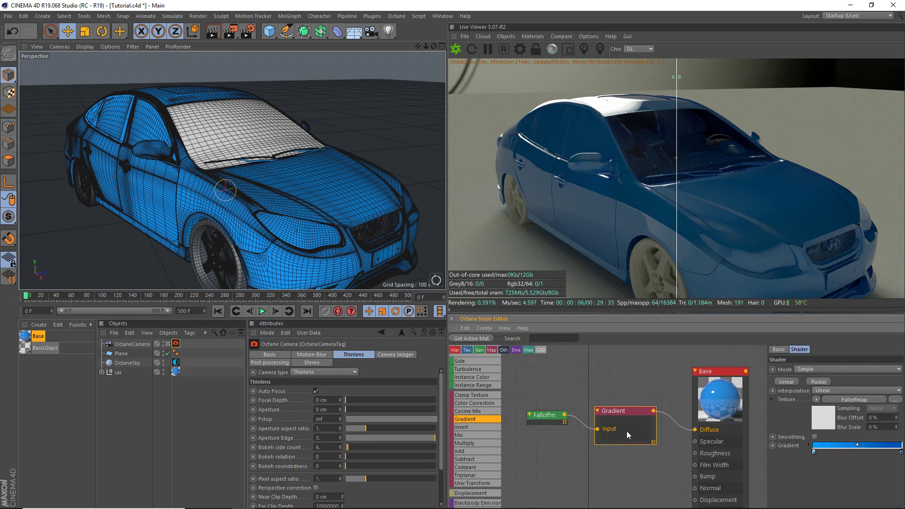
left_click(557, 417)
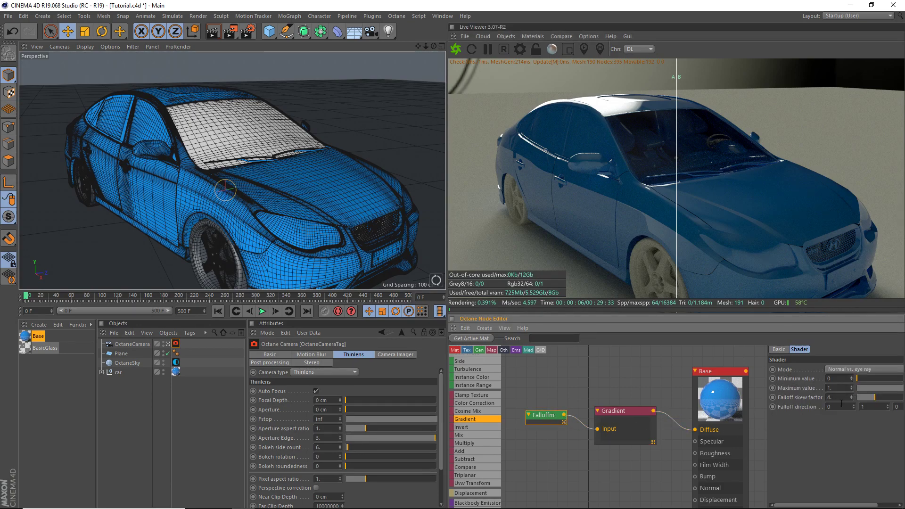
left_click_drag(597, 429, 578, 427)
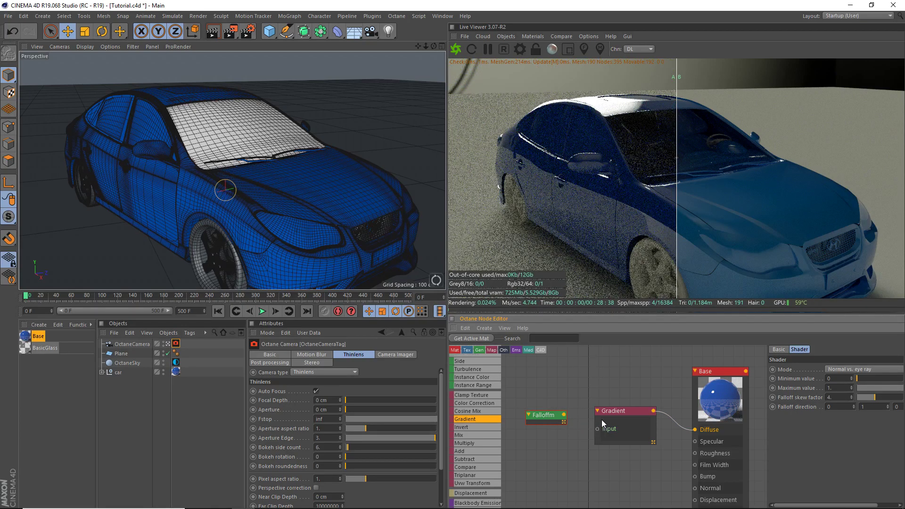
key("ctrl+z")
Move the Gradient node's bright blue start knot to the far end and compare the render across the A/B divider
left_click(626, 426)
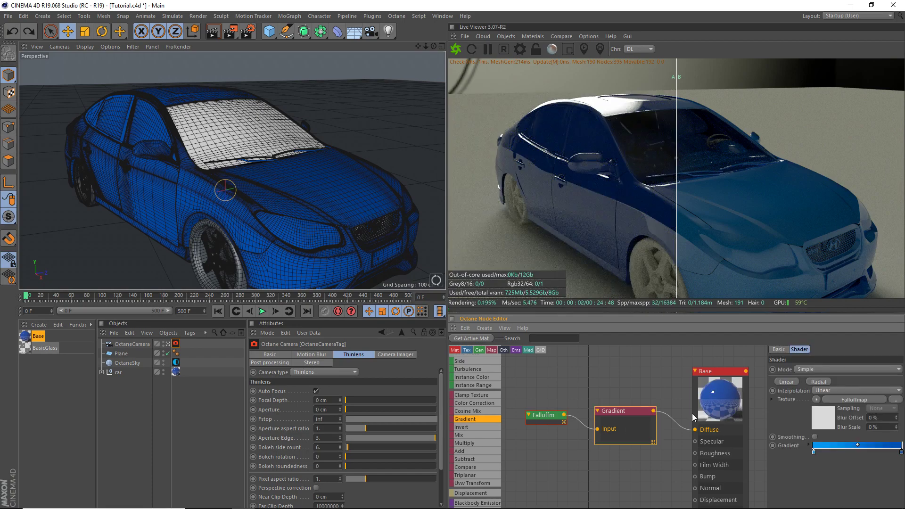
left_click(814, 451)
left_click_drag(814, 452, 900, 451)
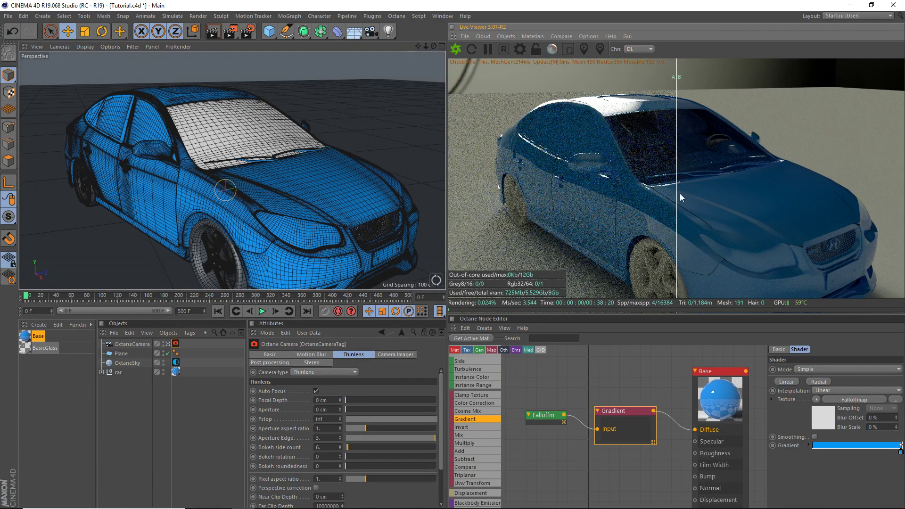
left_click_drag(676, 192, 690, 255)
left_click_drag(689, 205, 505, 142)
Turn off the A/B render comparison and return the Gradient node's bright blue knot to the start of the ramp
left_click(561, 38)
left_click(584, 57)
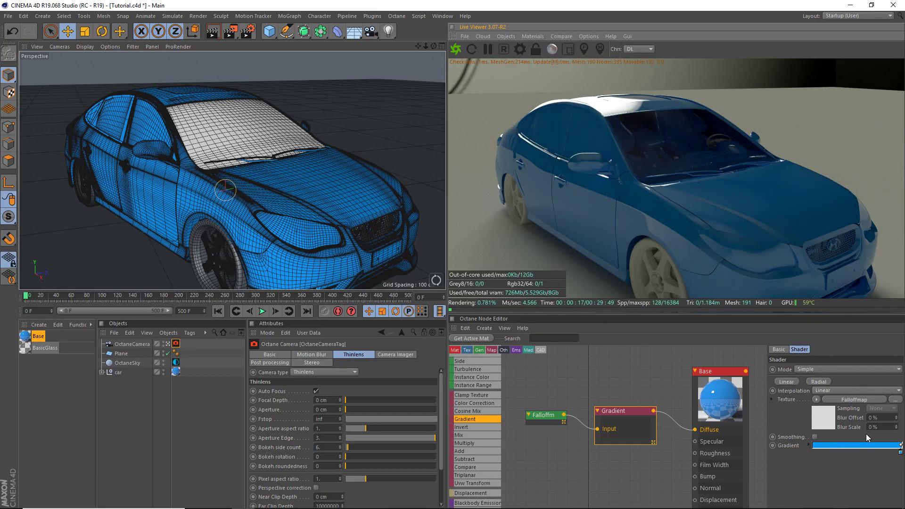
left_click(901, 452)
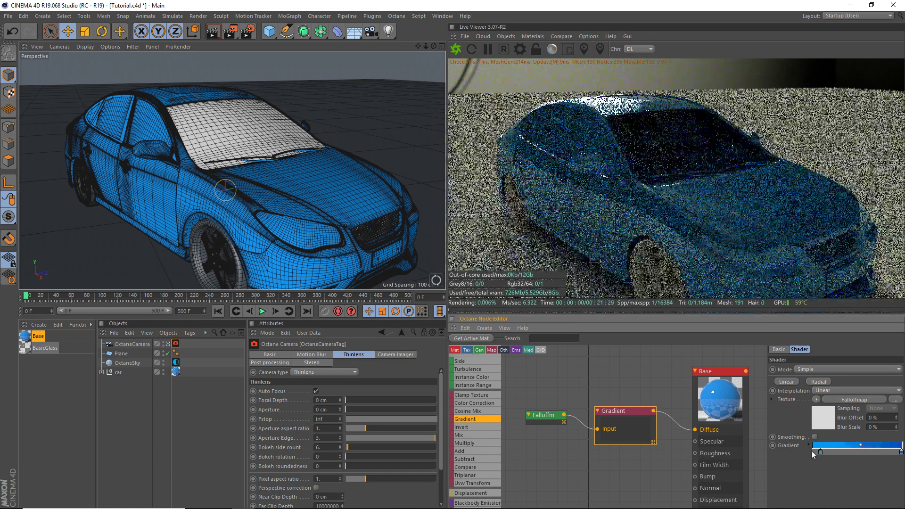
Connect a new Float texture with a value of 0.015 to the Base material's Roughness and save the project
scroll(282, 187, "down", 5)
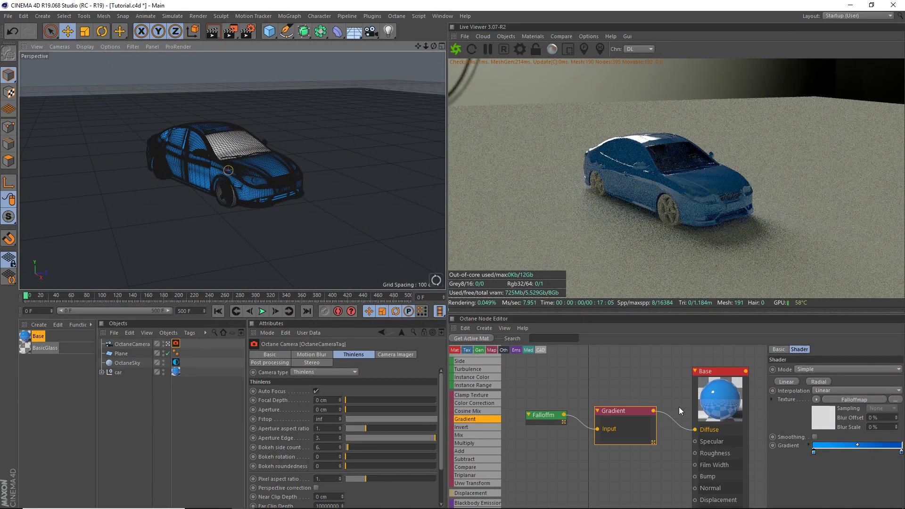
left_click(727, 423)
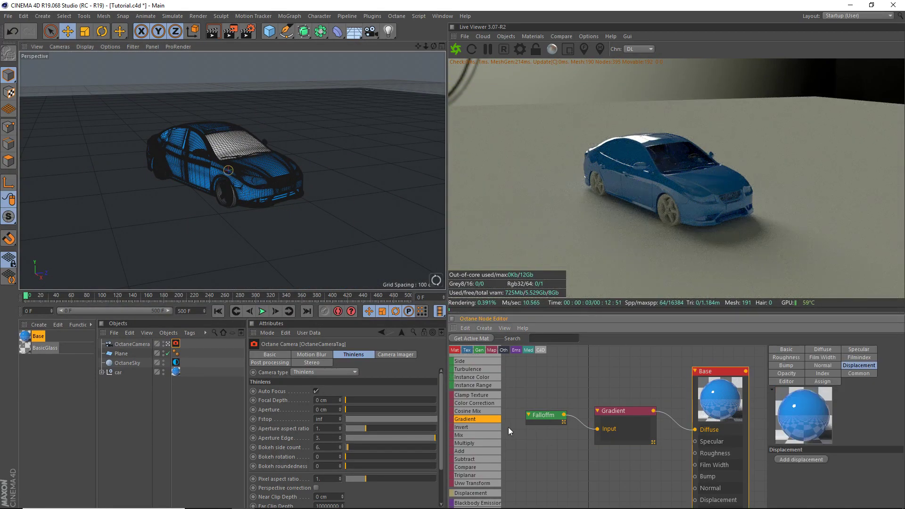
scroll(476, 385, "up", 3)
scroll(463, 366, "up", 5)
left_click_drag(464, 404, 694, 453)
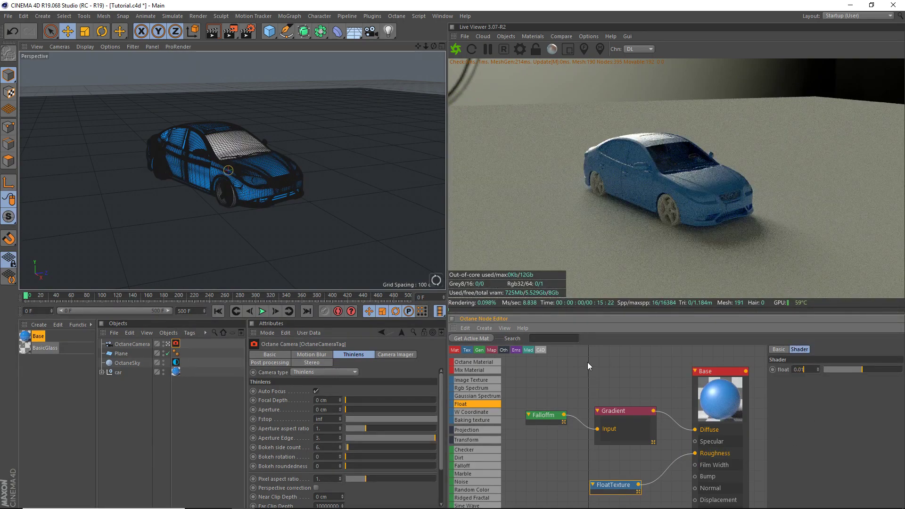
key("Return")
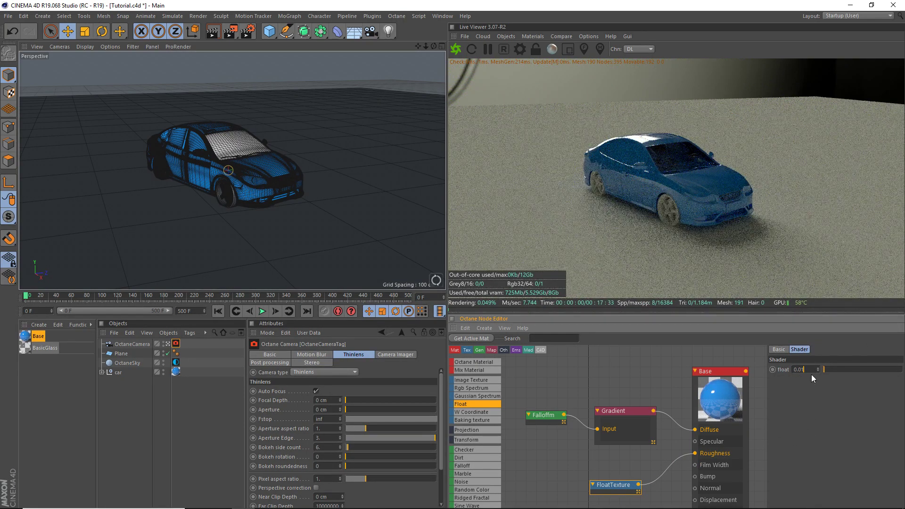
type("5")
key("Return")
key("ctrl+s")
Raise the Float texture's roughness value to 0.02
right_click_drag(164, 150, 182, 148, "alt")
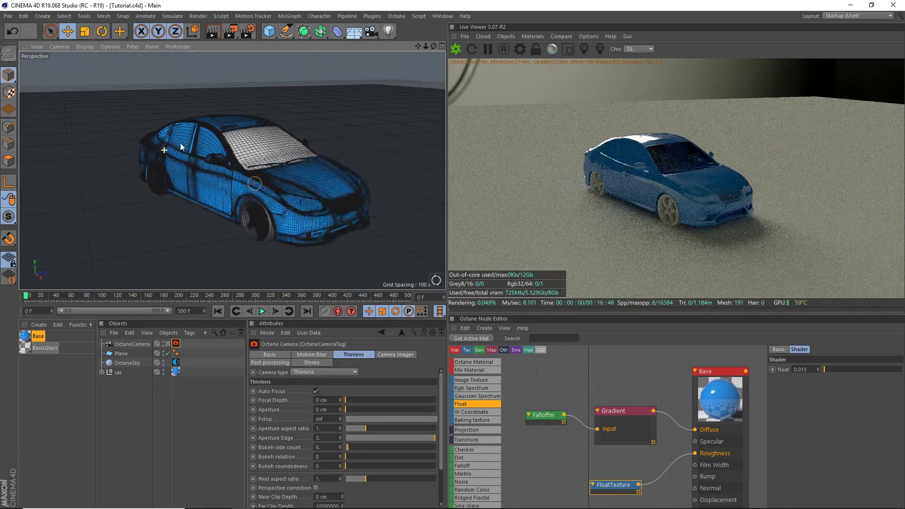
scroll(183, 148, "up", 5)
scroll(290, 154, "up", 6)
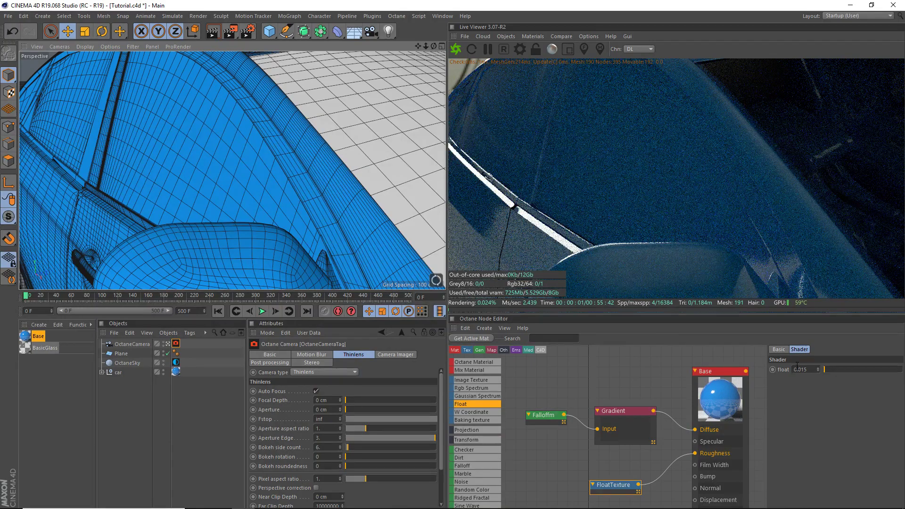
left_click_drag(818, 372, 818, 370)
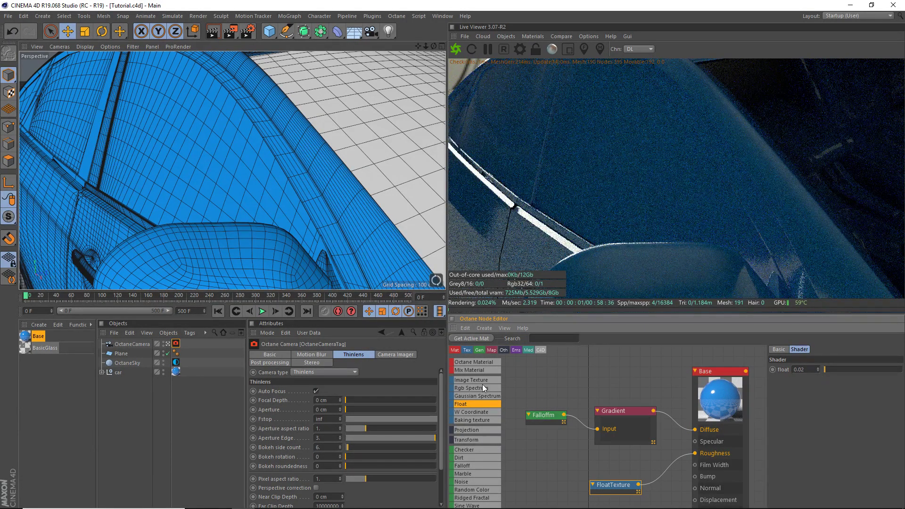
scroll(160, 156, "down", 8)
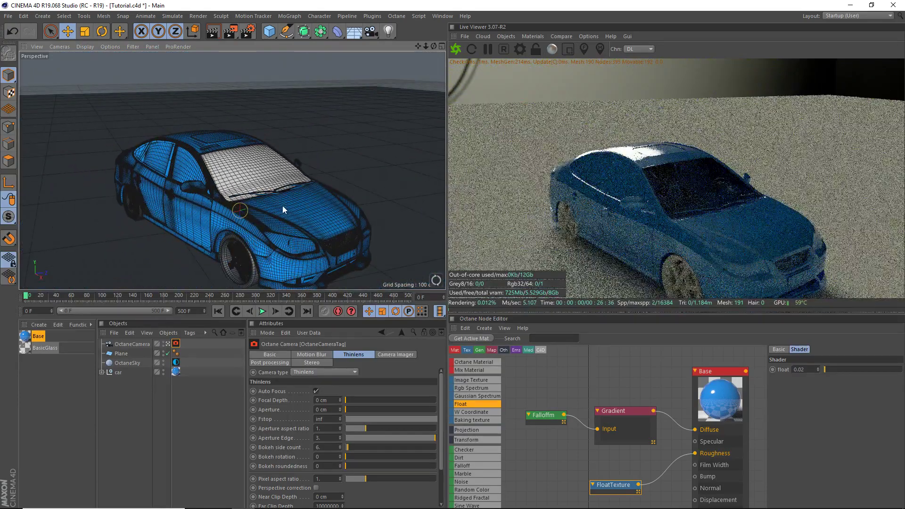
left_click_drag(418, 46, 410, 9)
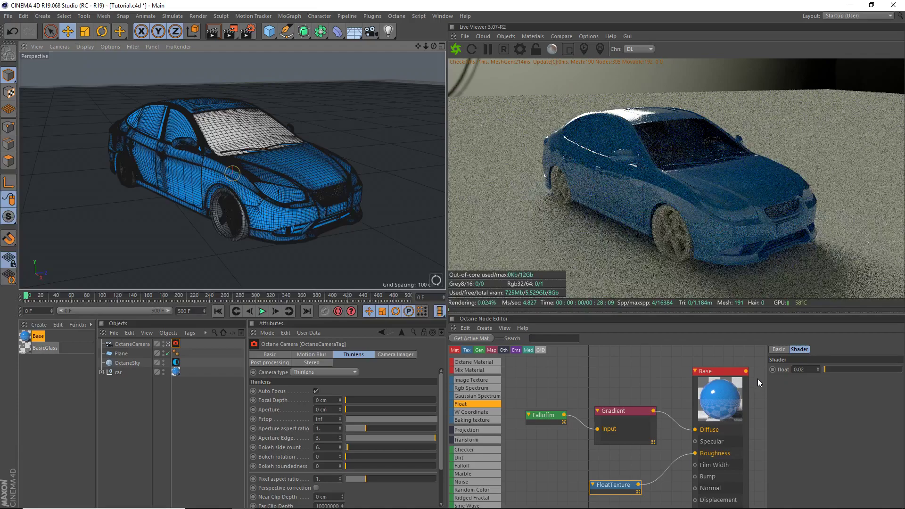
Add an Image Texture node below the Float texture and connect it to the Base material's Normal input
left_click(743, 385)
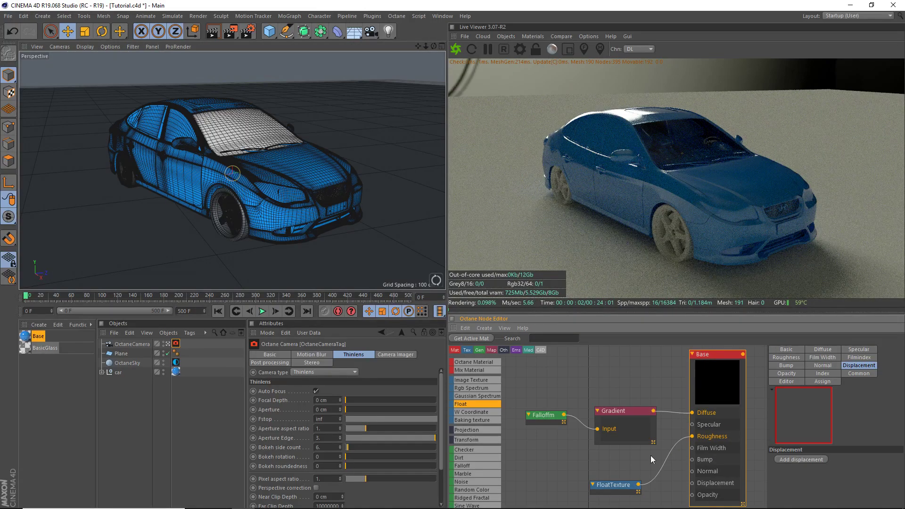
middle_click_drag(643, 409, 687, 415)
left_click(609, 454)
left_click_drag(603, 448, 591, 434)
left_click_drag(523, 438, 583, 473)
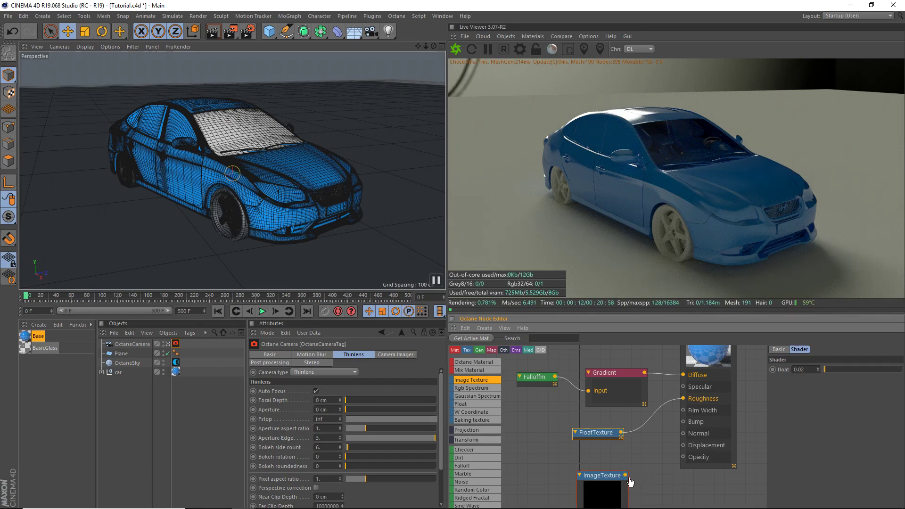
left_click_drag(625, 475, 683, 434)
left_click_drag(604, 495, 606, 474)
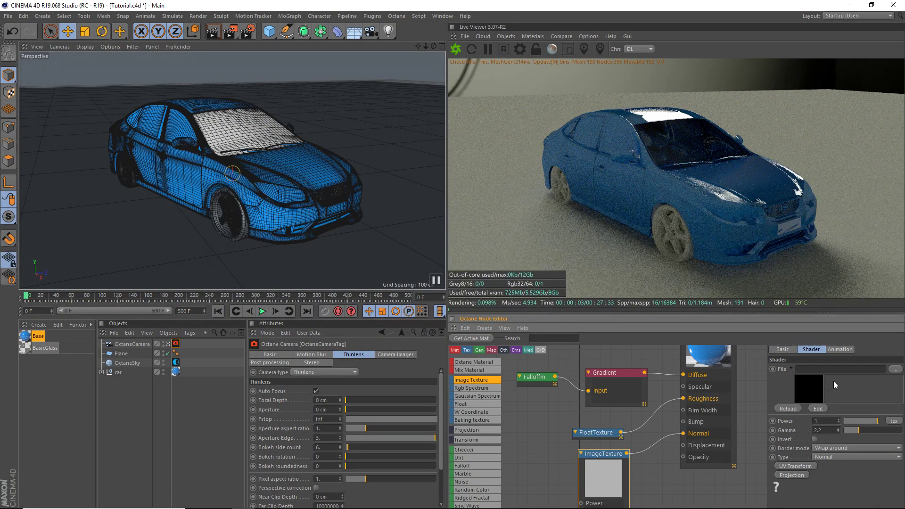
Load Flakes.png into the Image Texture node and move both texture nodes farther away from the Base material
left_click(895, 371)
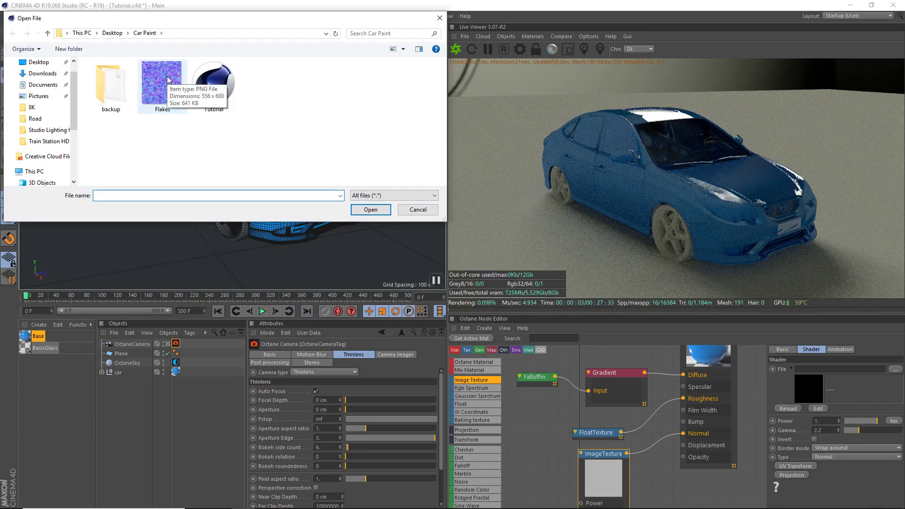
double_click(162, 84)
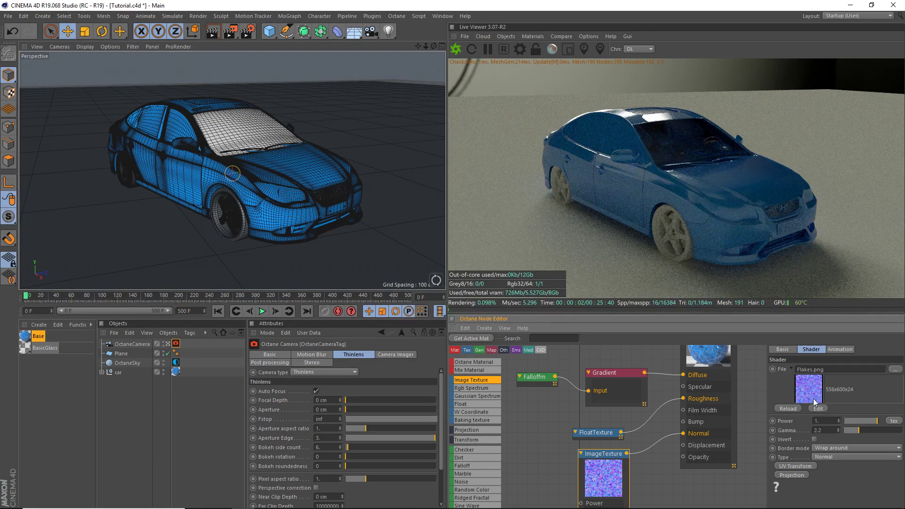
left_click_drag(615, 485, 585, 496)
left_click_drag(604, 433, 572, 434)
right_click_drag(282, 123, 275, 153, "alt")
scroll(276, 156, "up", 4)
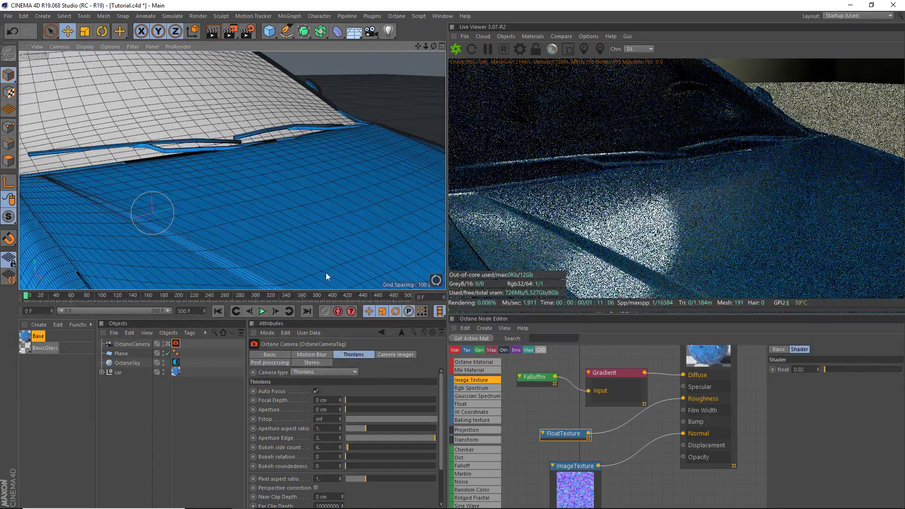
scroll(274, 219, "down", 6)
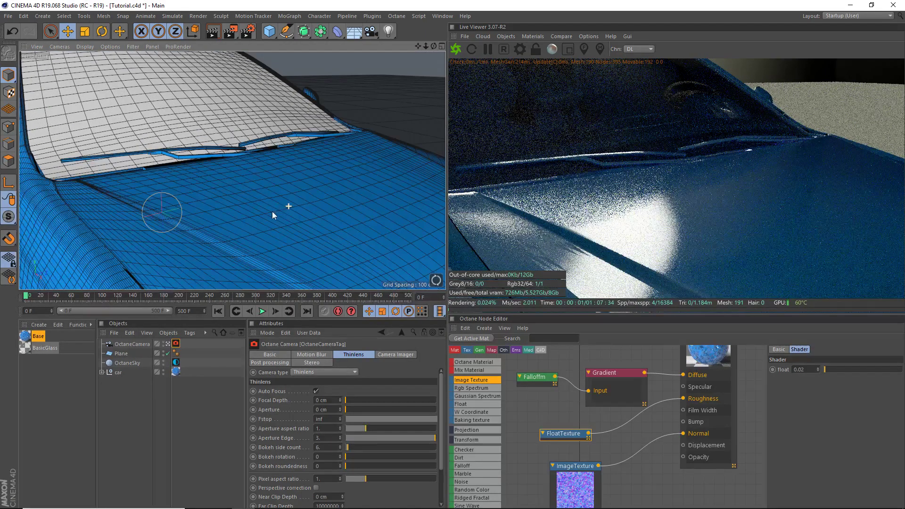
Add Projection and Transform nodes and connect them to the matching inputs of the flakes Image Texture
middle_click_drag(581, 459, 647, 425)
left_click_drag(462, 431, 553, 470)
left_click_drag(474, 439, 572, 498)
middle_click_drag(568, 477, 584, 432)
left_click_drag(586, 420, 635, 451)
left_click_drag(557, 420, 635, 443)
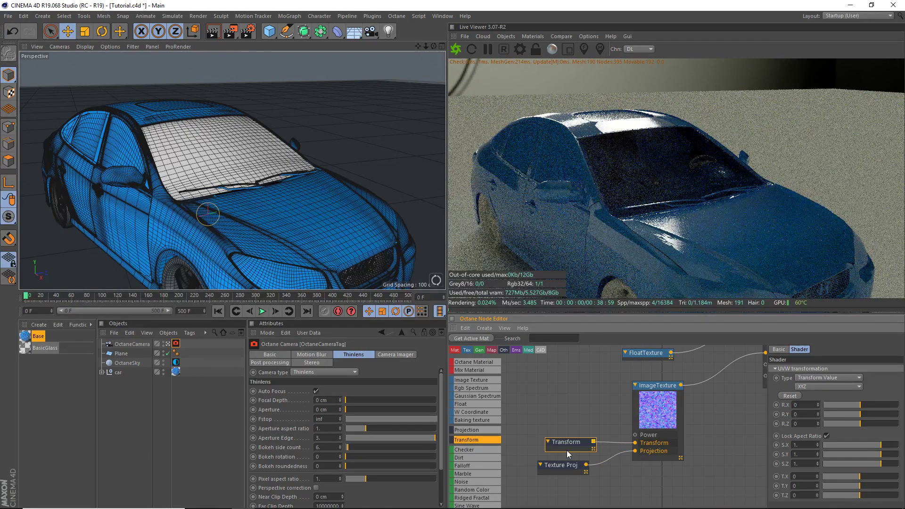
Reduce the Transform node's X and Y scale to 0.002185 with the aspect ratio locked
left_click(554, 462)
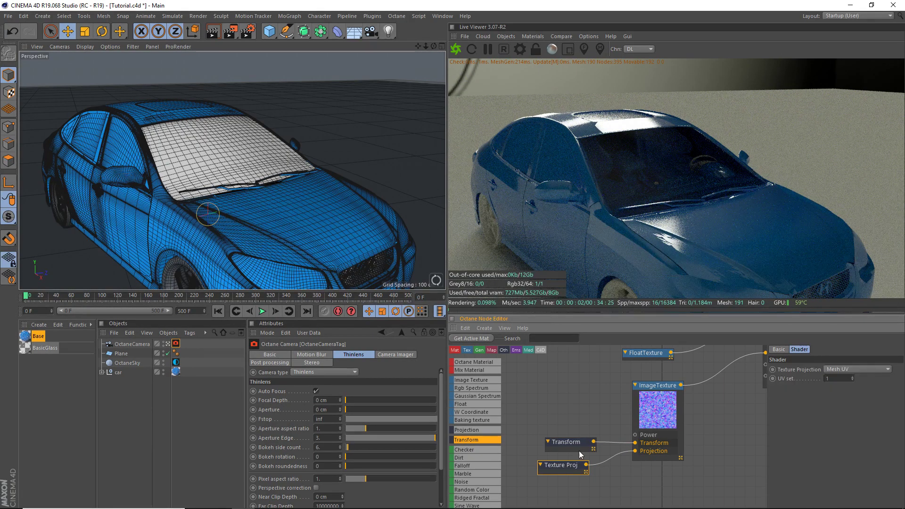
left_click(582, 449)
left_click_drag(861, 447, 826, 446)
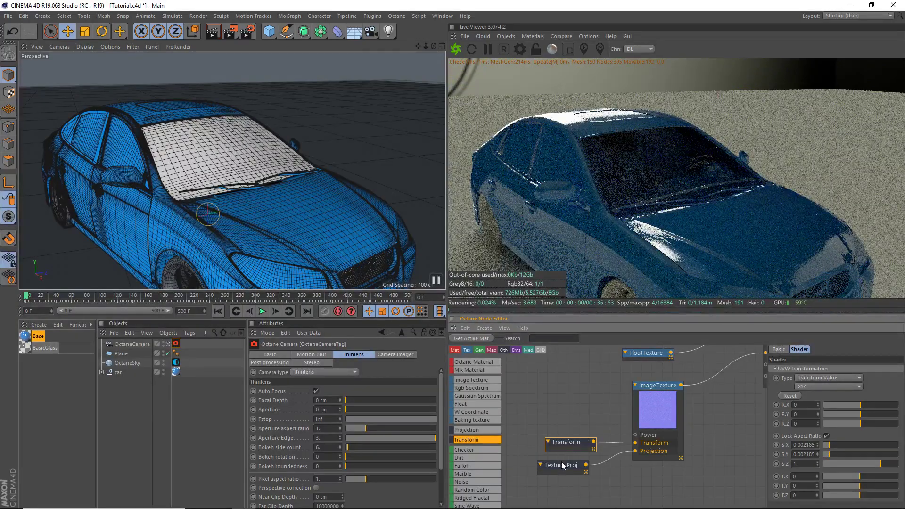
Set the flakes texture's projection type to Box
left_click(588, 466)
left_click(864, 367)
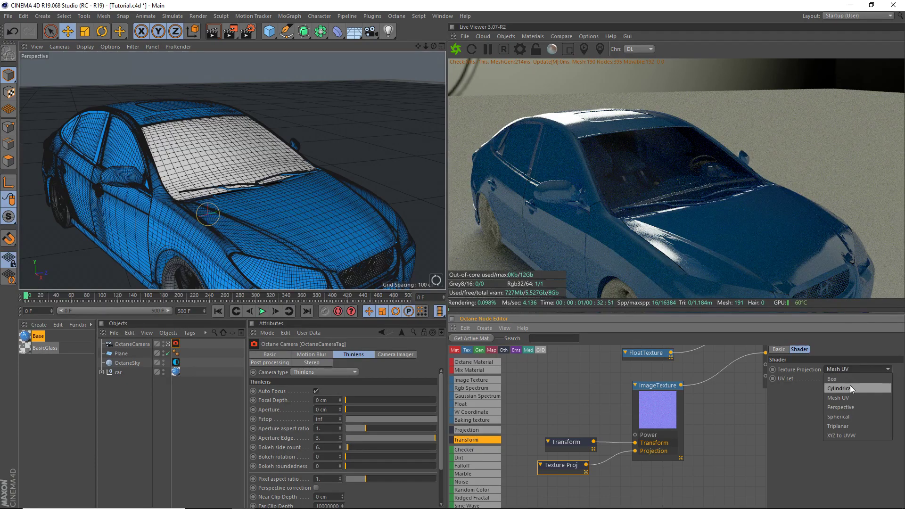
left_click(844, 380)
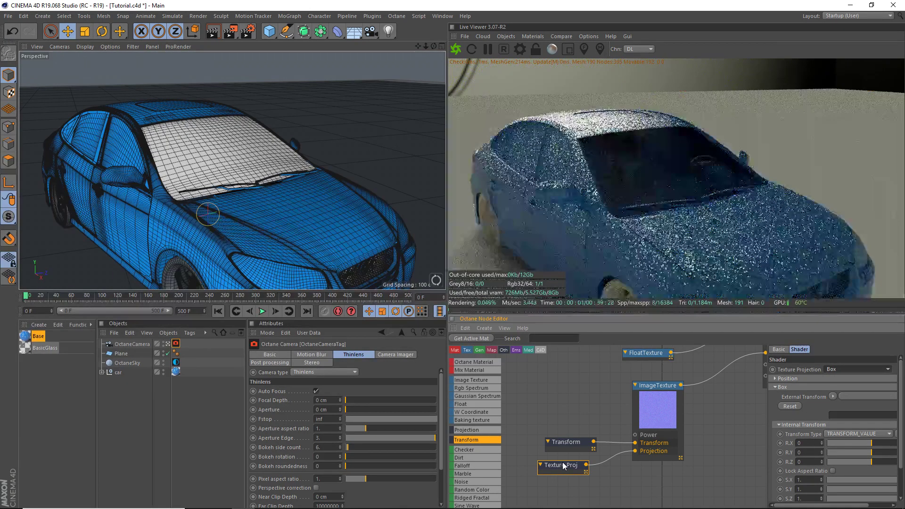
Reduce the Transform node's X and Y scale to 0.001 for finer flakes, checking the hood up close
left_click(574, 441)
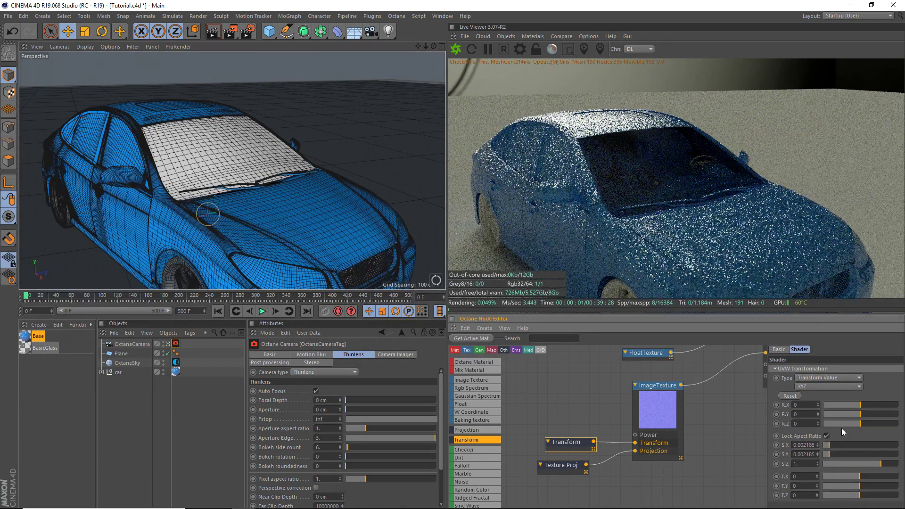
left_click_drag(827, 445, 824, 445)
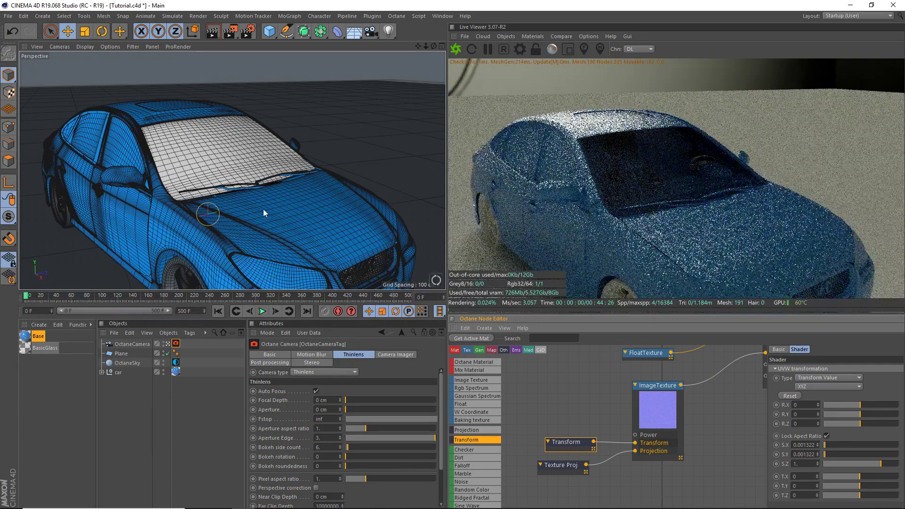
scroll(313, 242, "up", 6)
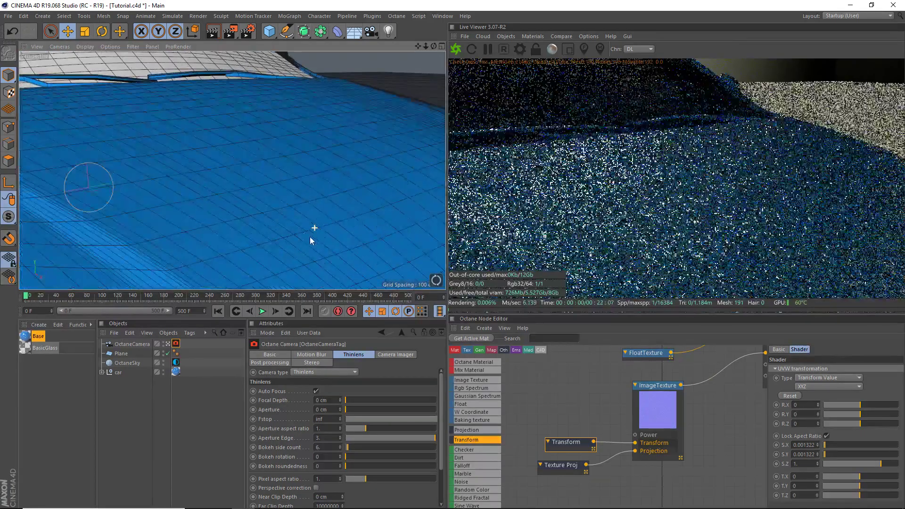
scroll(280, 207, "up", 2)
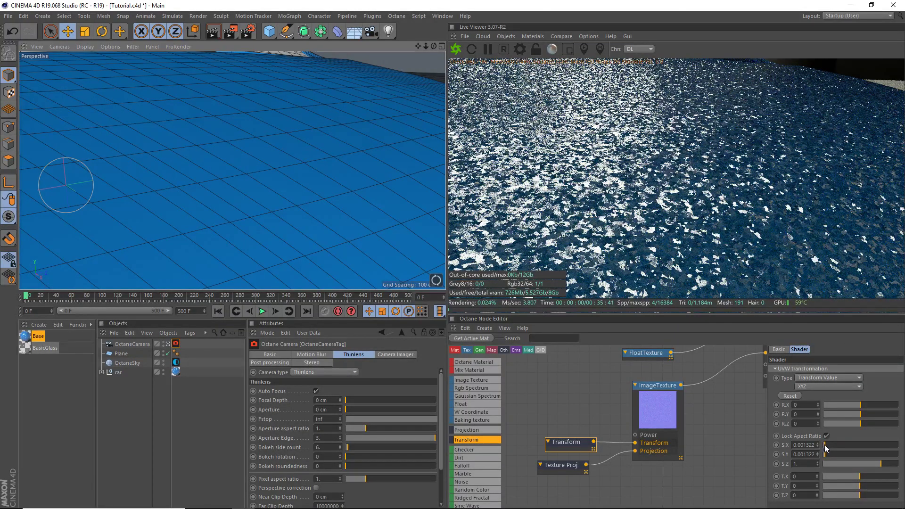
mouse_move(825, 445)
left_mouse_down()
mouse_move(811, 440)
mouse_move(820, 445)
left_mouse_up()
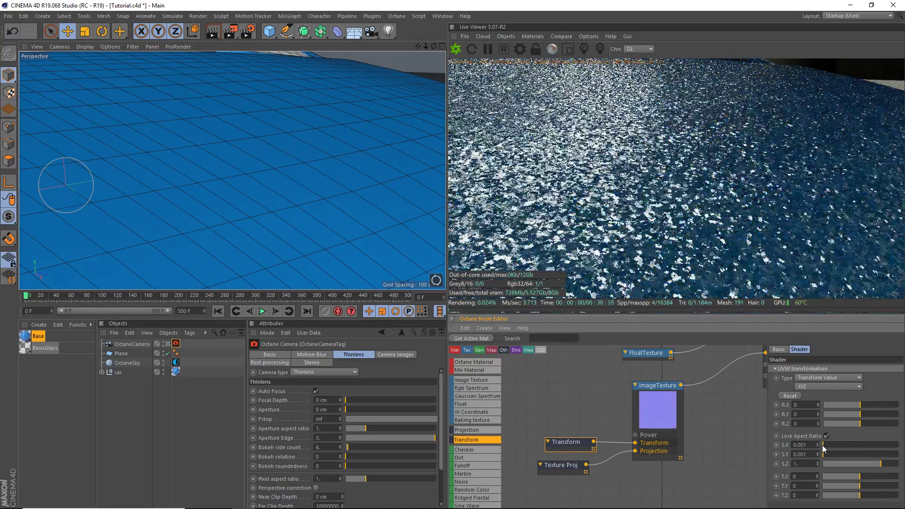
scroll(220, 118, "down", 10)
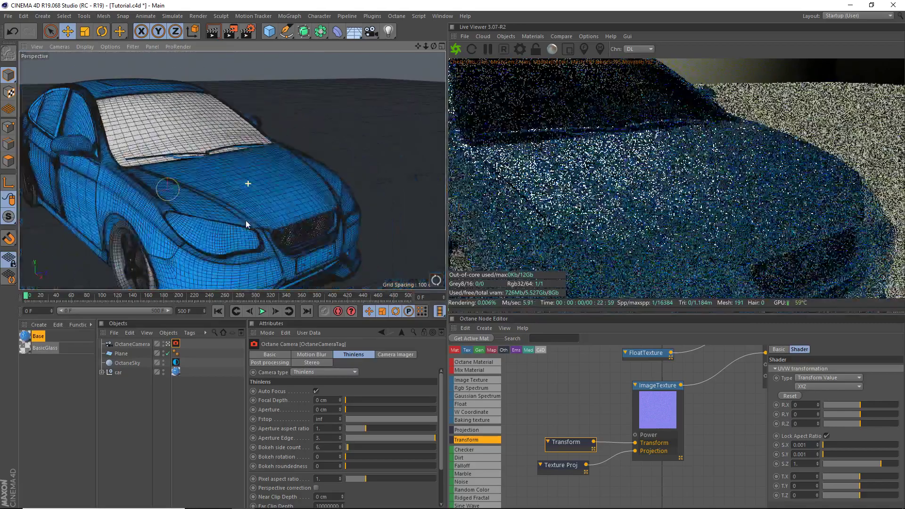
Connect a Float Texture to the flakes Image Texture's Power input and set it to 0.121212, checking the paint up close and from the front
scroll(238, 180, "down", 3)
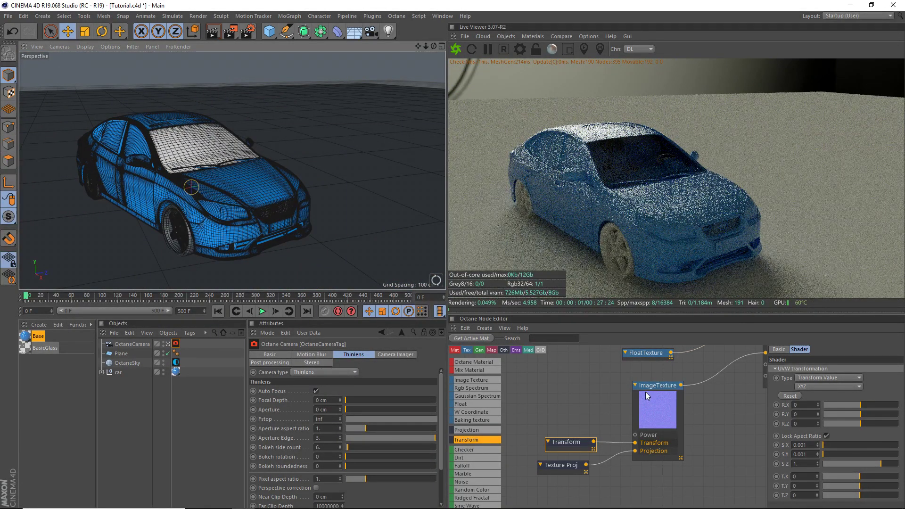
left_click_drag(433, 46, 434, 47)
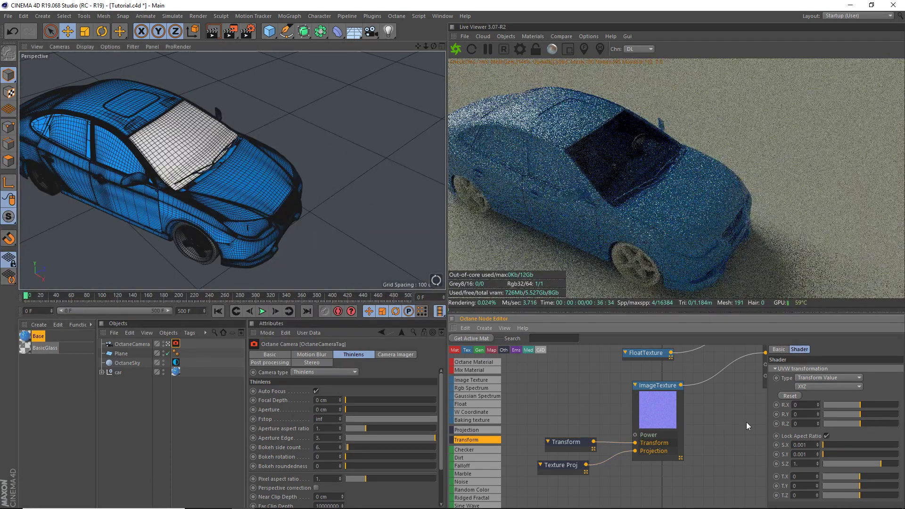
left_click(657, 415)
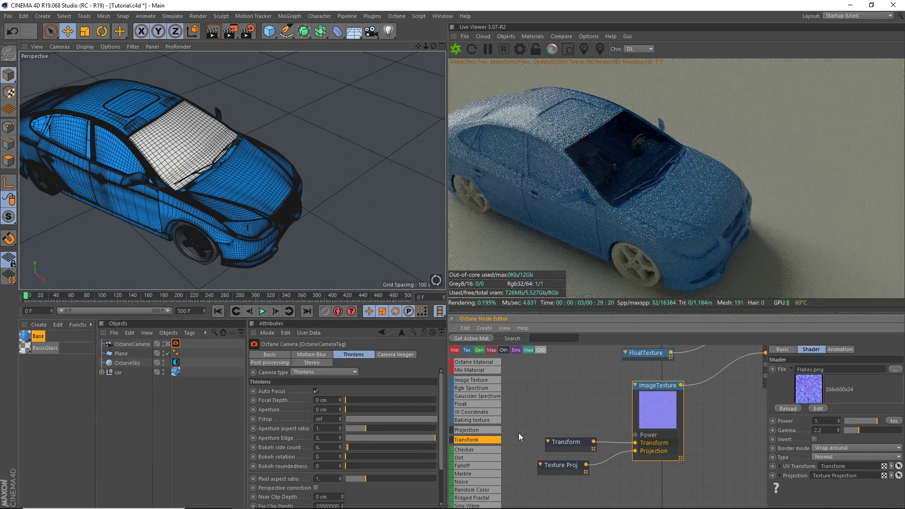
left_click_drag(472, 404, 634, 434)
left_click(581, 422)
left_click_drag(872, 372, 832, 370)
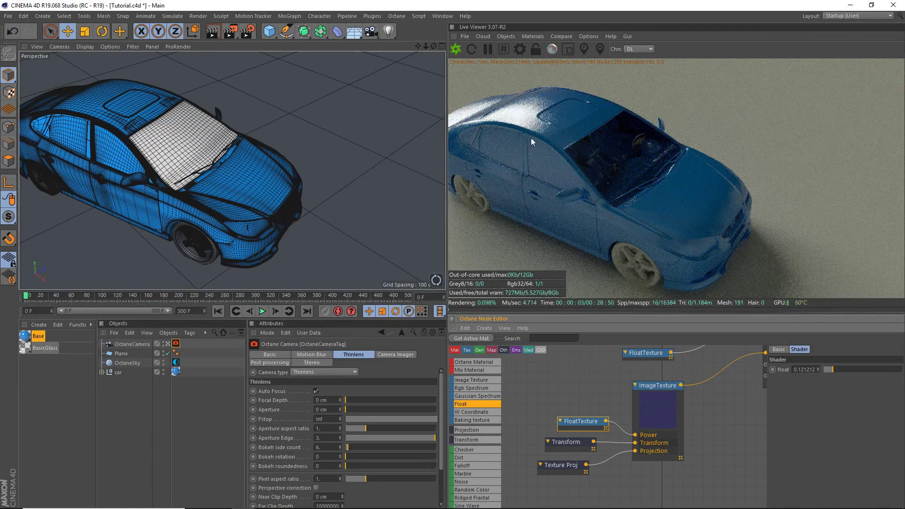
scroll(110, 91, "up", 10)
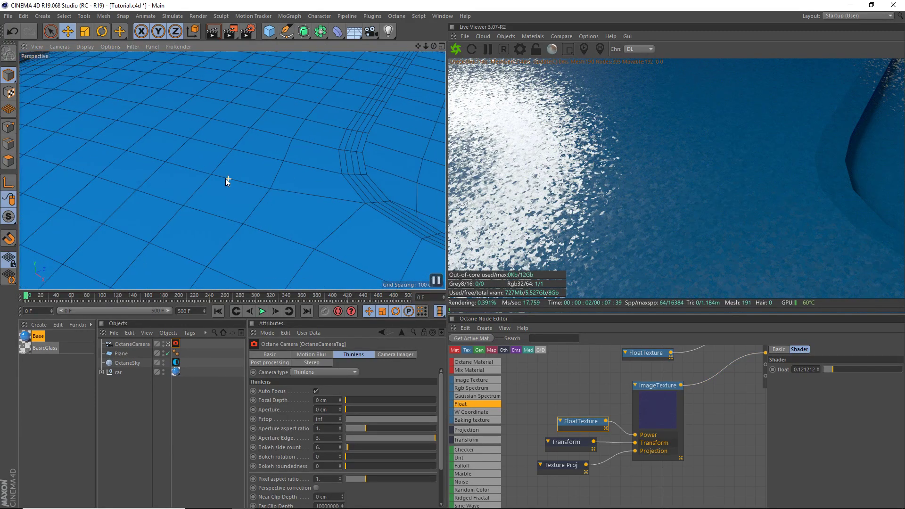
scroll(242, 188, "down", 10)
scroll(267, 222, "down", 5)
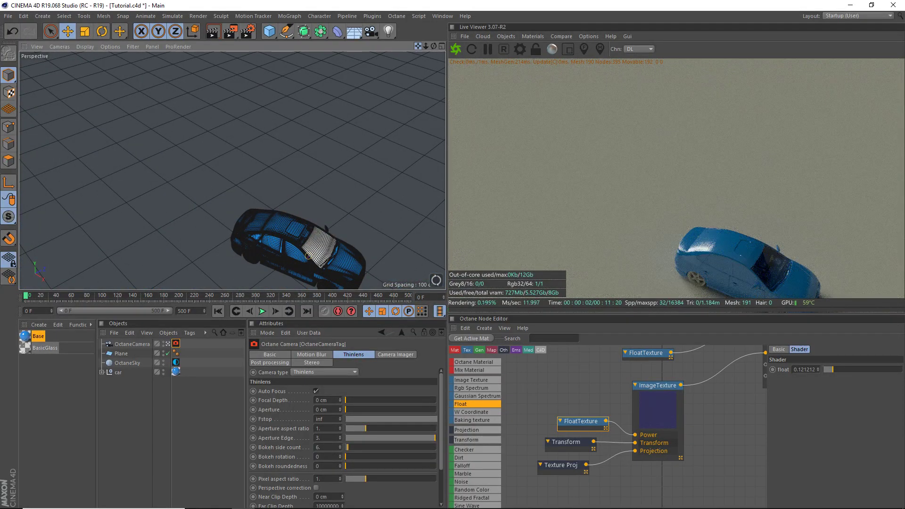
left_click_drag(420, 43, 389, 161)
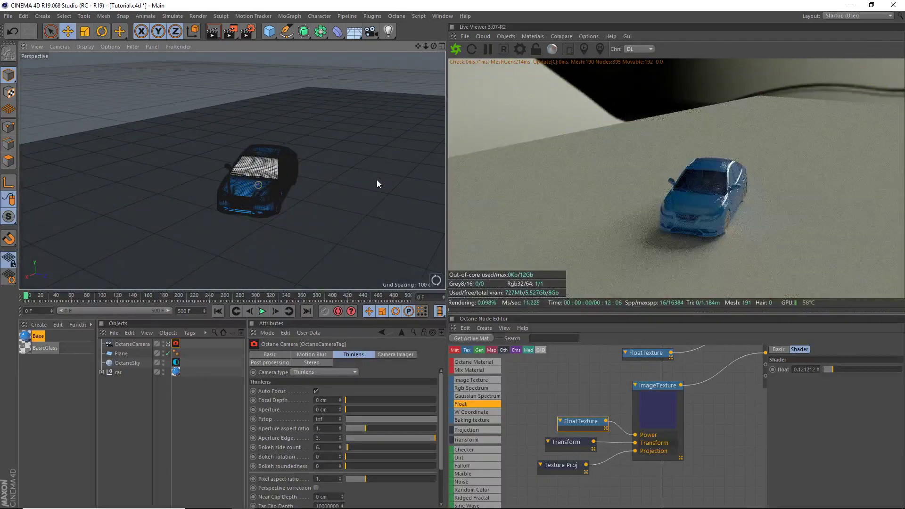
scroll(361, 187, "up", 5)
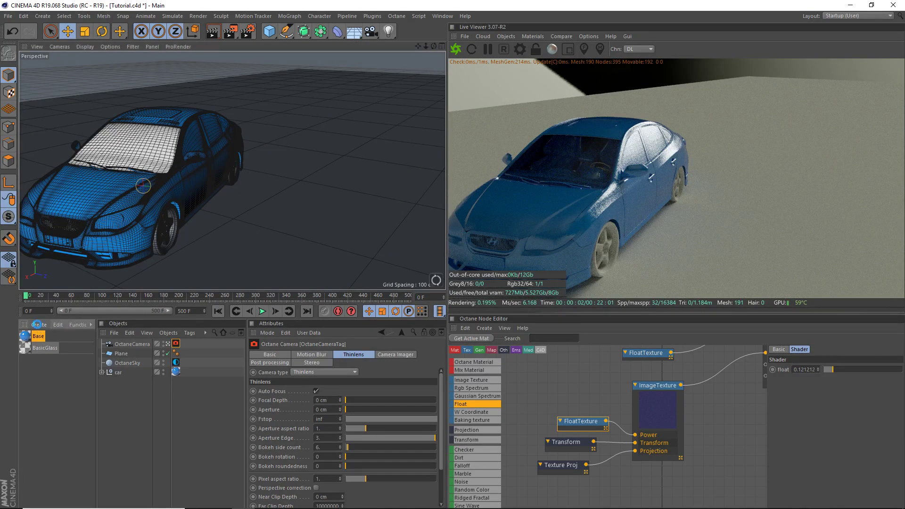
Create an Octane Mix Material and a new Octane Material
left_click(37, 324)
mouse_move(94, 360)
mouse_move(208, 360)
left_click(242, 370)
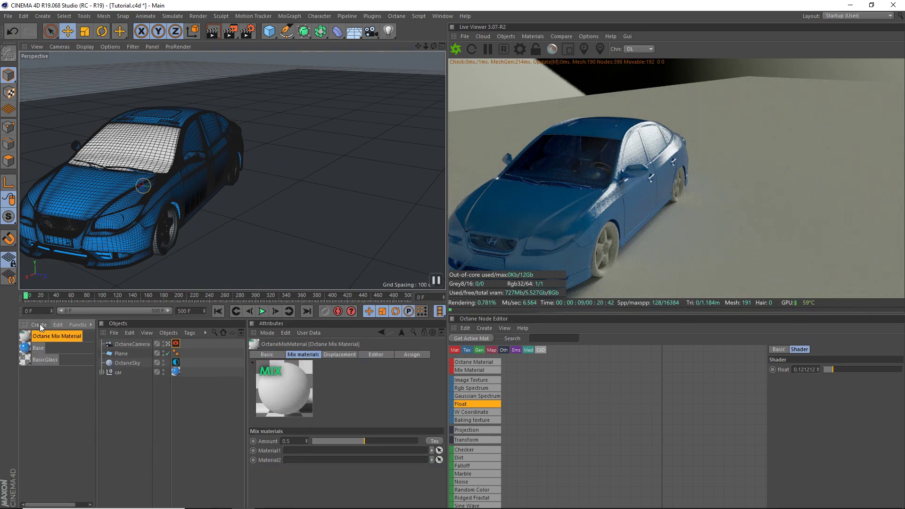
left_click(39, 324)
mouse_move(94, 361)
mouse_move(207, 361)
left_click(258, 370)
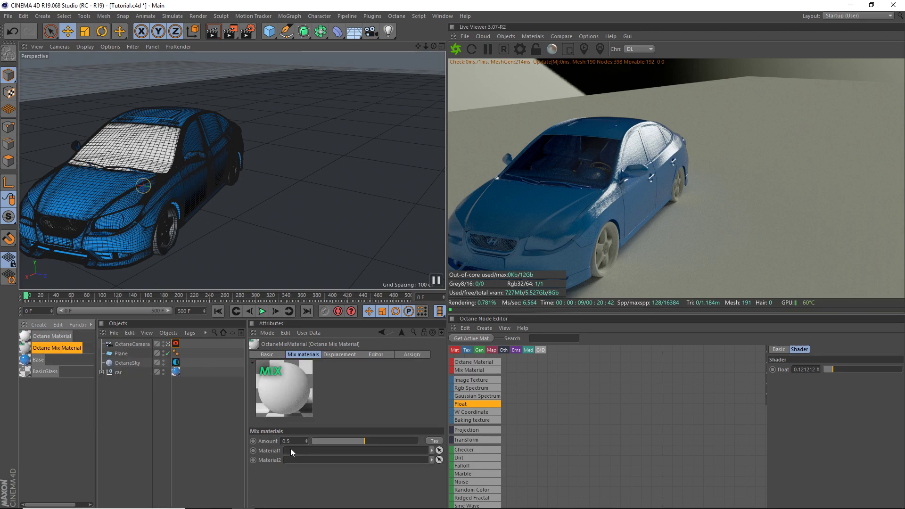
Assign Base as Material1 and the new Octane Material as Material2 of the mix material
left_click_drag(290, 448, 309, 450)
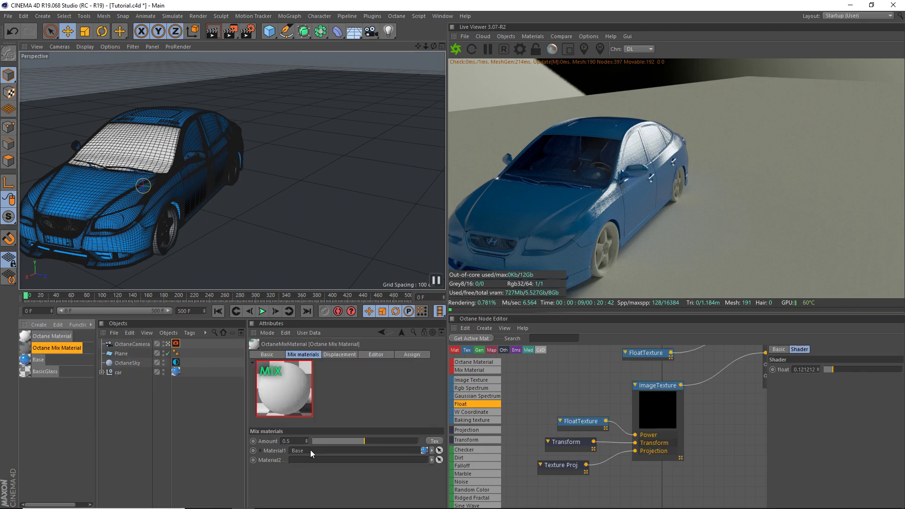
left_click(50, 337)
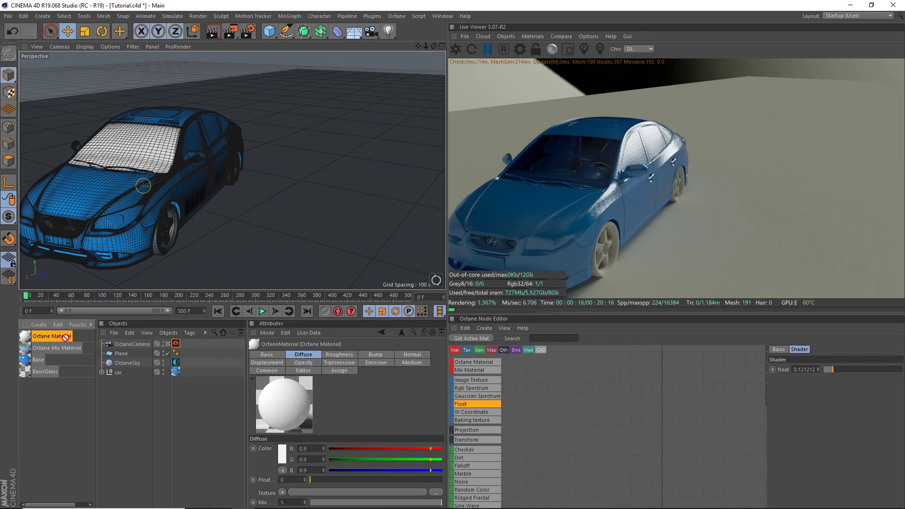
left_click_drag(61, 337, 340, 460)
left_click(49, 347)
Change the new Octane Material's type to Glossy and set its index to 1
double_click(52, 336)
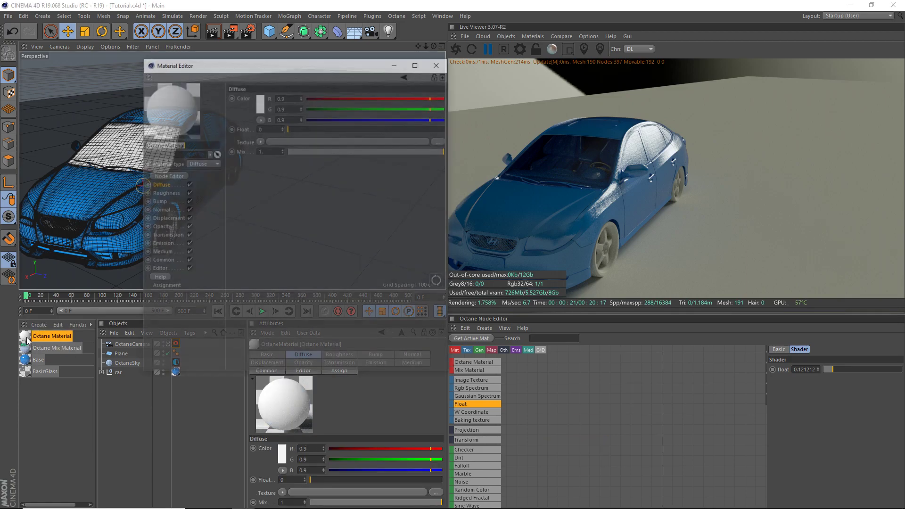
left_click(188, 163)
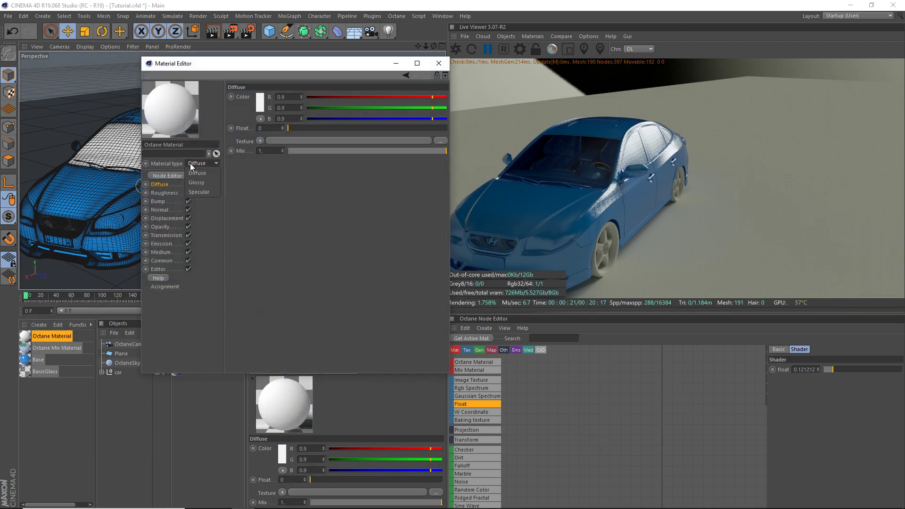
left_click(206, 187)
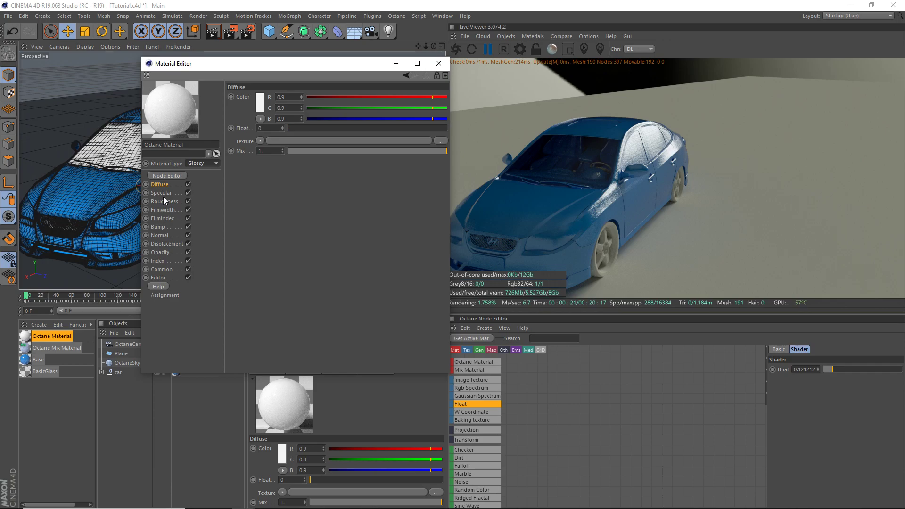
left_click(153, 260)
left_click_drag(289, 96, 282, 97)
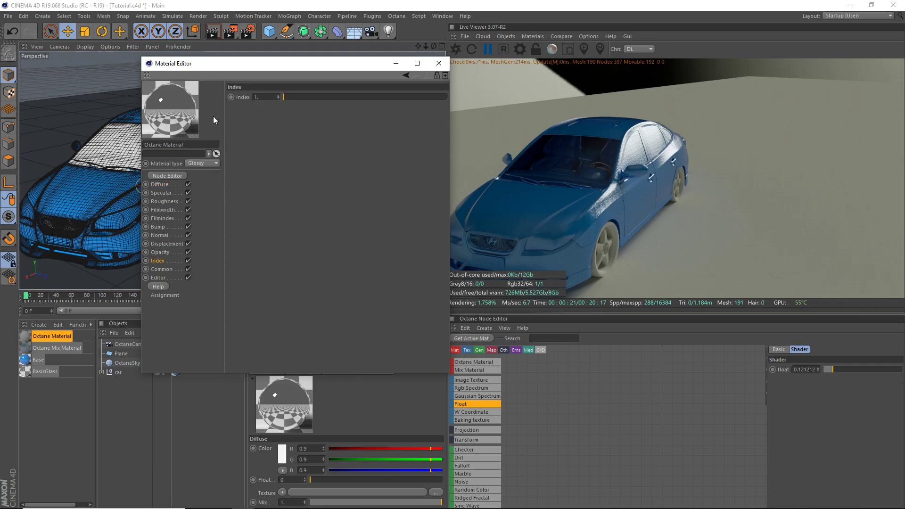
Set the glossy material's specular color to a pale blue of R 0.748414, G 0.890005, B 1
left_click(159, 201)
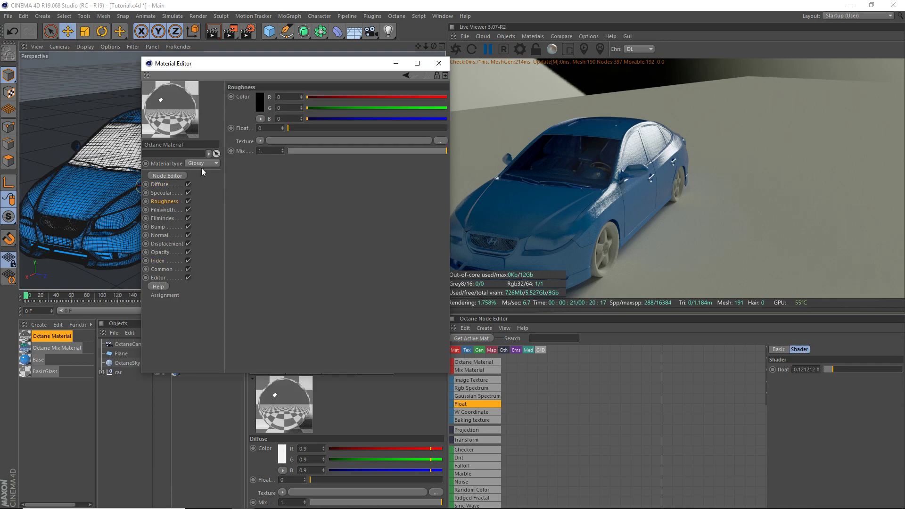
left_click(161, 193)
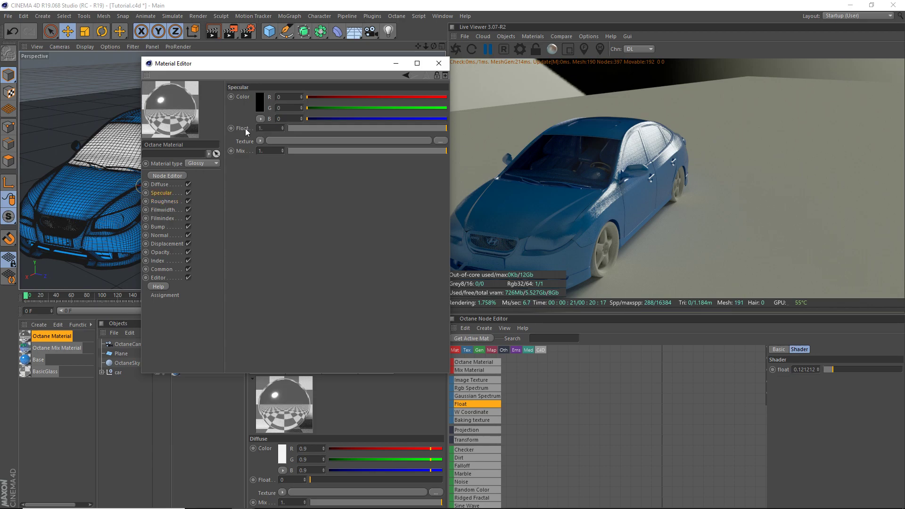
left_click(261, 106)
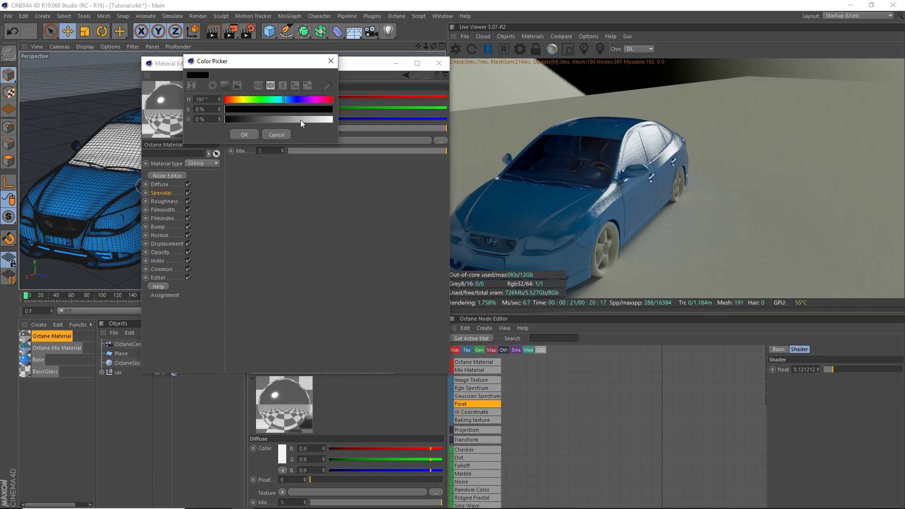
left_click(311, 109)
left_click_drag(331, 120, 337, 120)
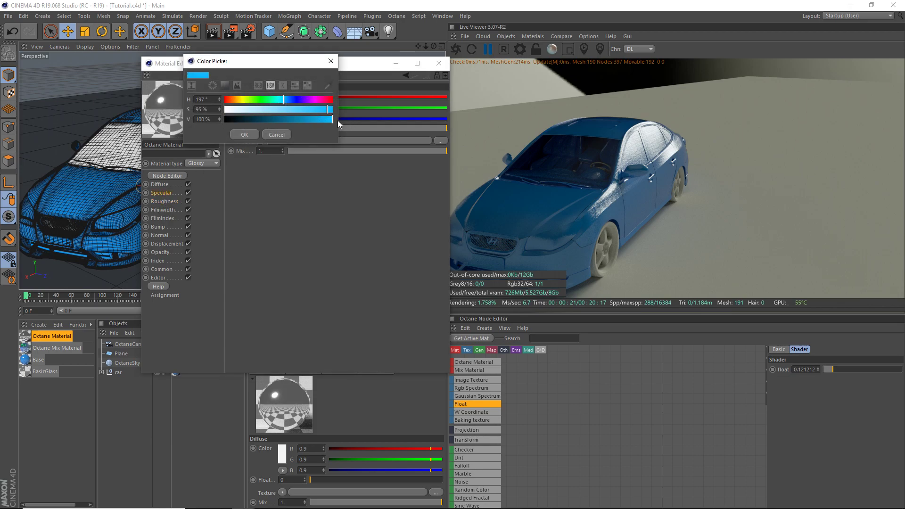
left_click(287, 99)
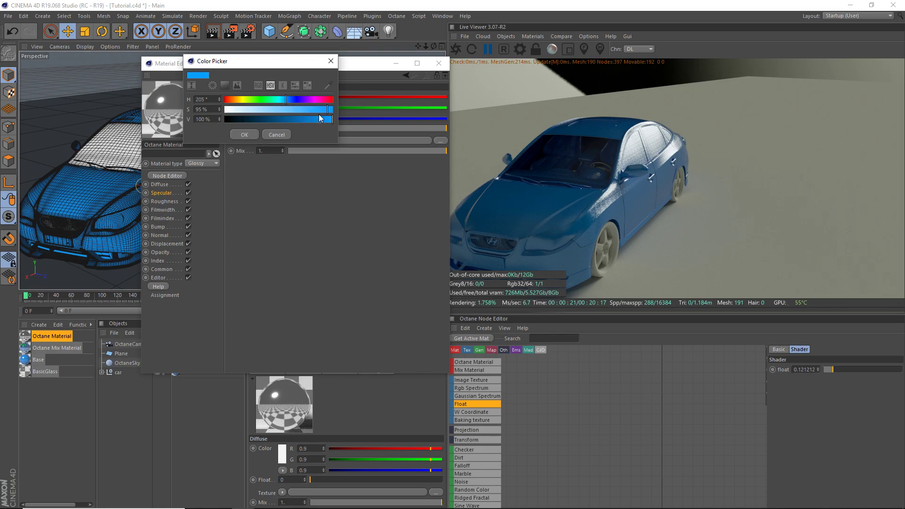
left_click(272, 109)
left_click(244, 135)
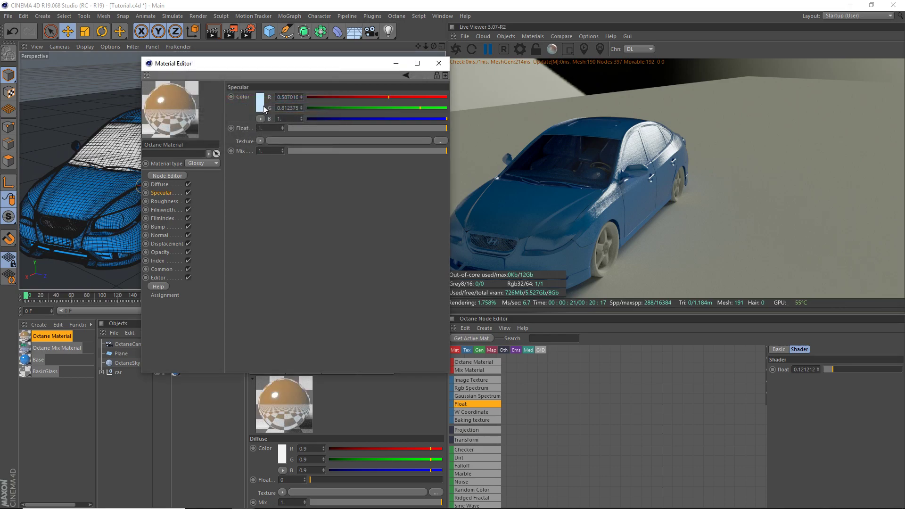
left_click(262, 106)
left_click(249, 109)
left_click(245, 134)
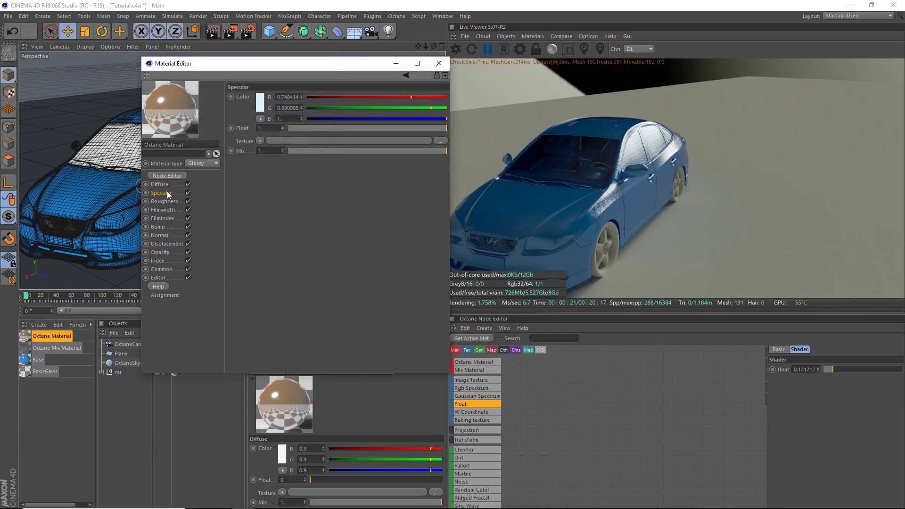
Set the glossy material's diffuse color to black and close its editor
left_click(162, 185)
left_click(261, 109)
left_click(263, 118)
left_click(247, 142)
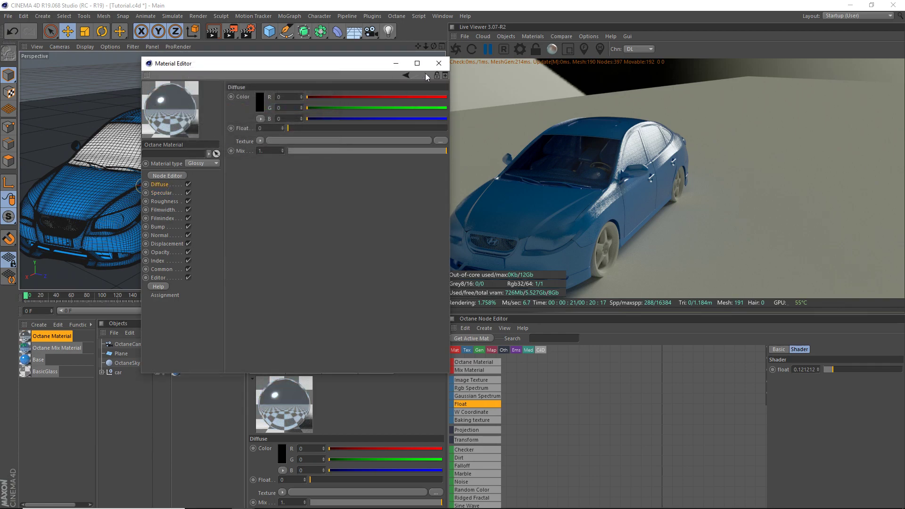
left_click(439, 63)
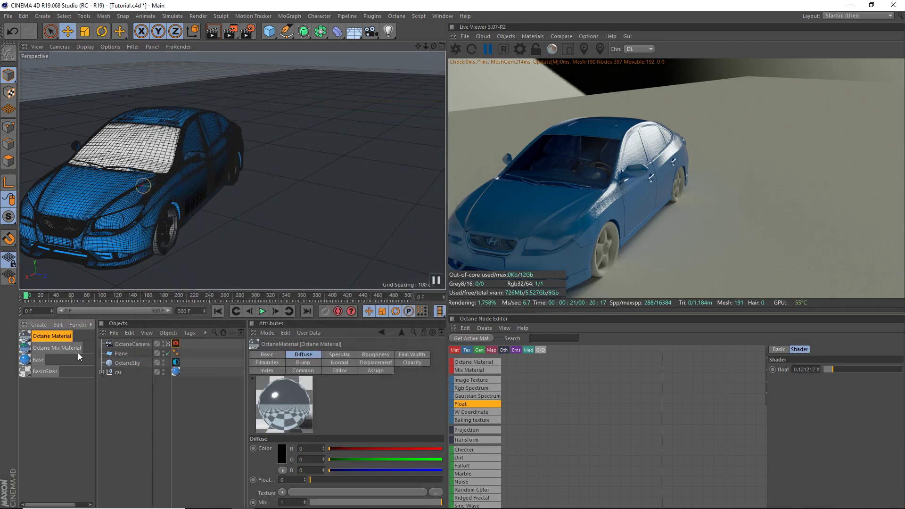
Apply the Octane Mix Material to the car and set its mix amount to 0.9
left_click(53, 350)
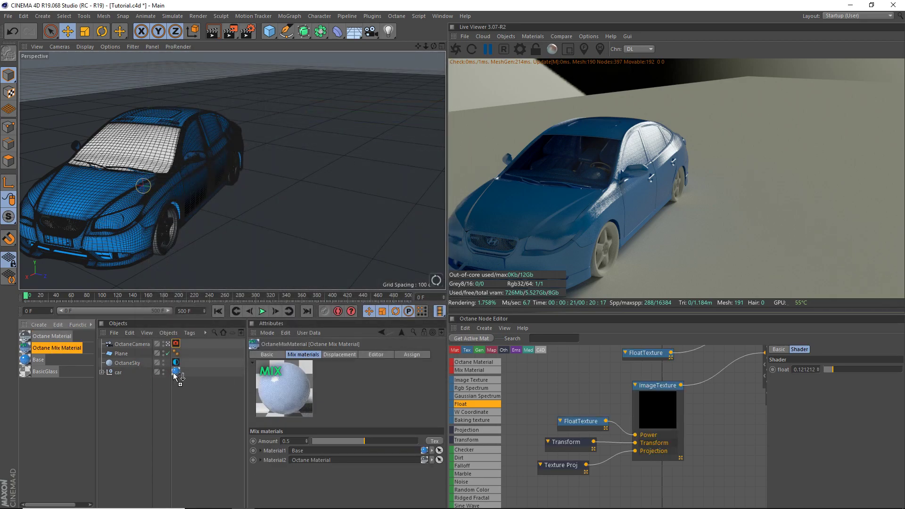
left_click(316, 441)
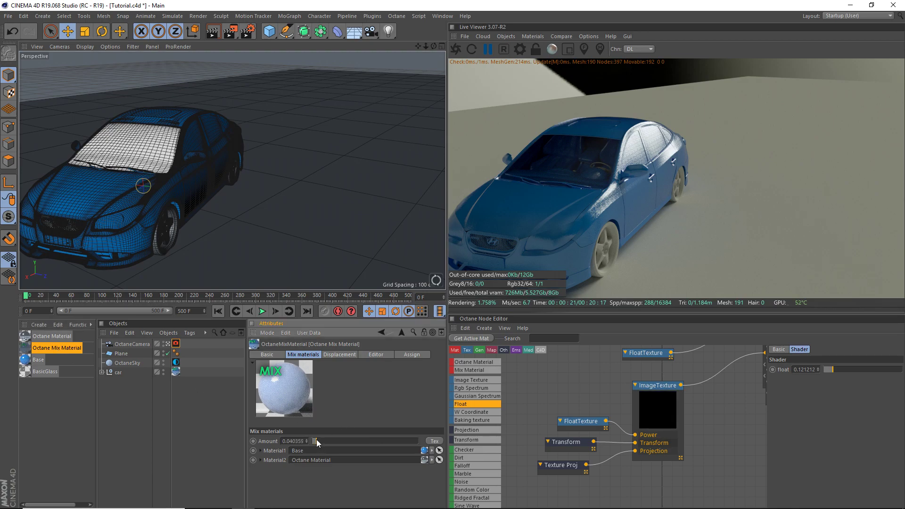
left_click_drag(320, 441, 411, 441)
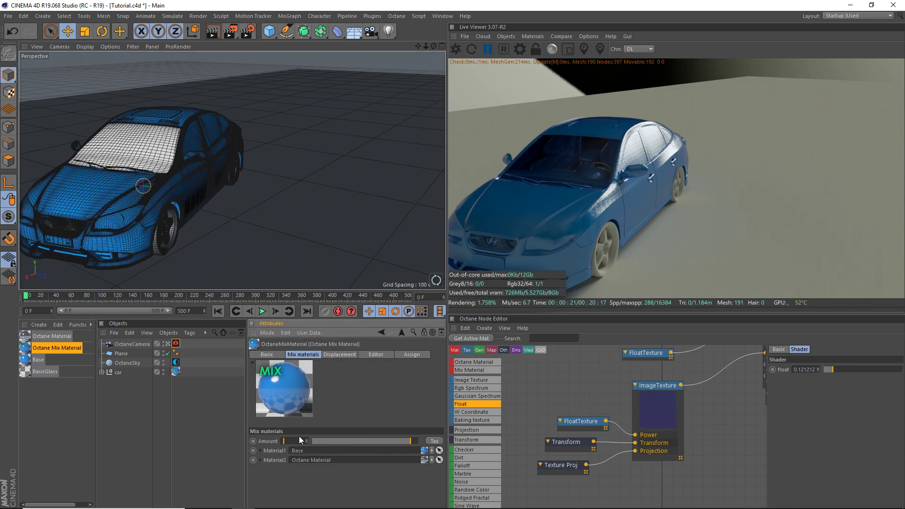
left_click(299, 440)
type("0.85")
key("Return")
key("BackSpace")
type("9")
key("Return")
Save the scene and restart the live render to check the mixed paint from the front, roof and side
key("ctrl+s")
left_click(456, 49)
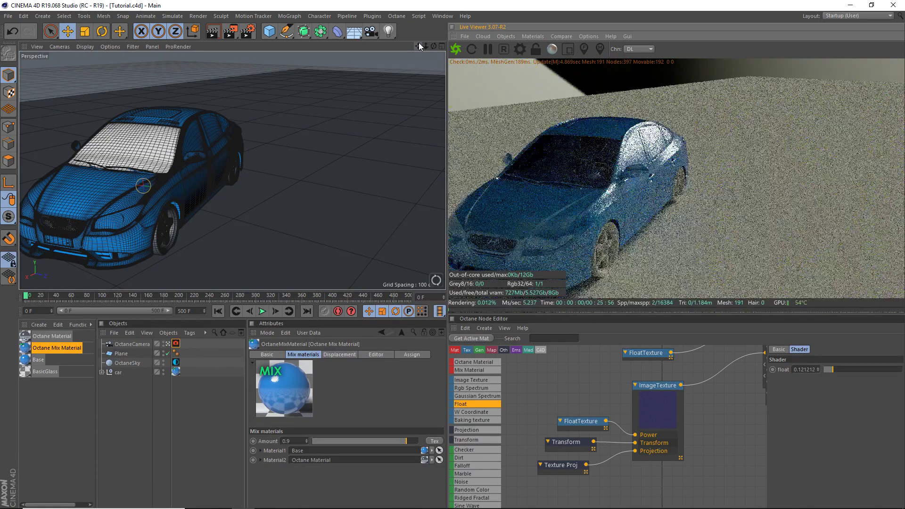
left_click_drag(418, 44, 553, 25)
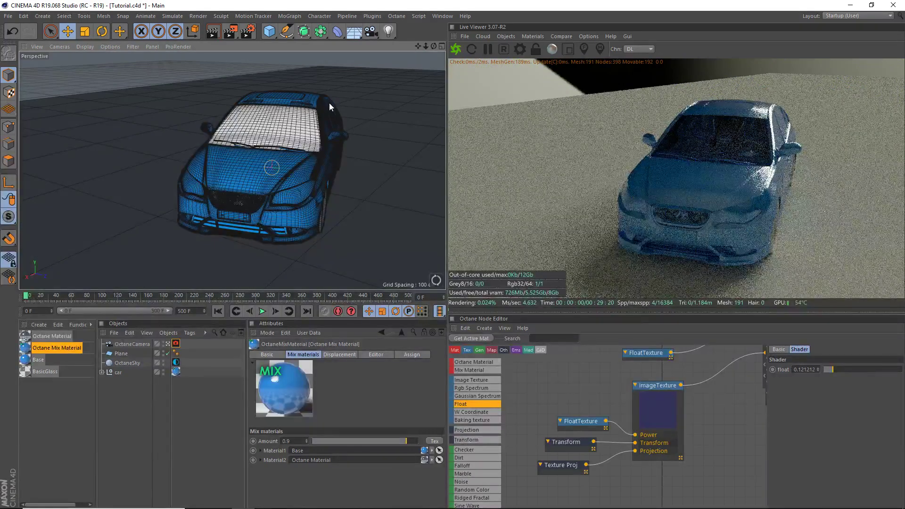
scroll(317, 72, "up", 5)
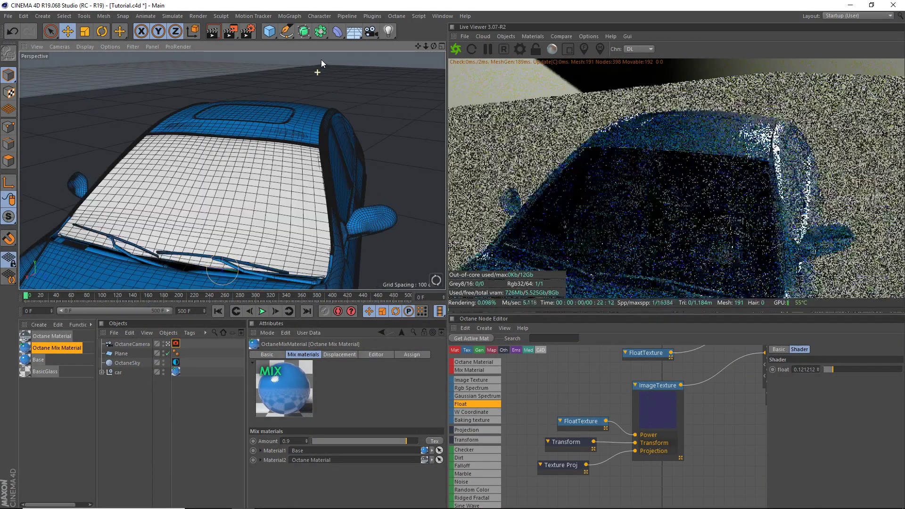
scroll(319, 60, "up", 3)
scroll(293, 146, "down", 2)
scroll(365, 108, "down", 2)
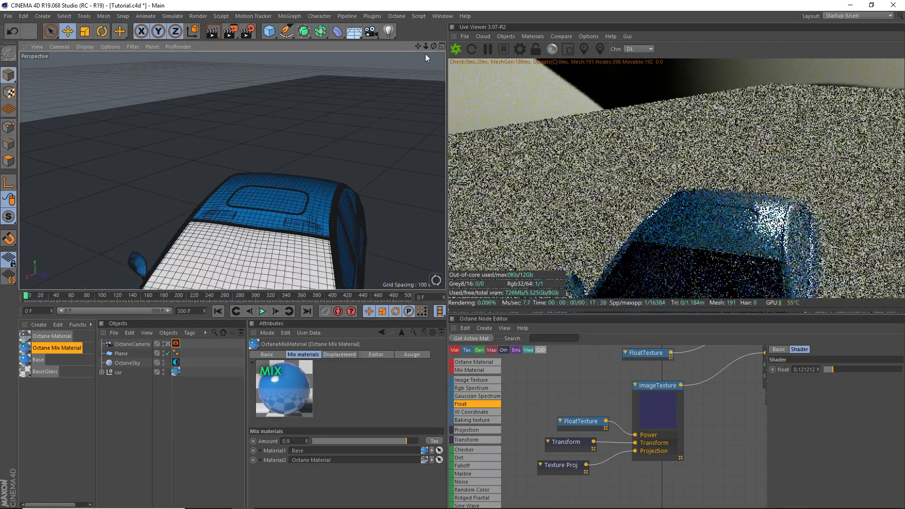
left_click_drag(433, 46, 344, 163)
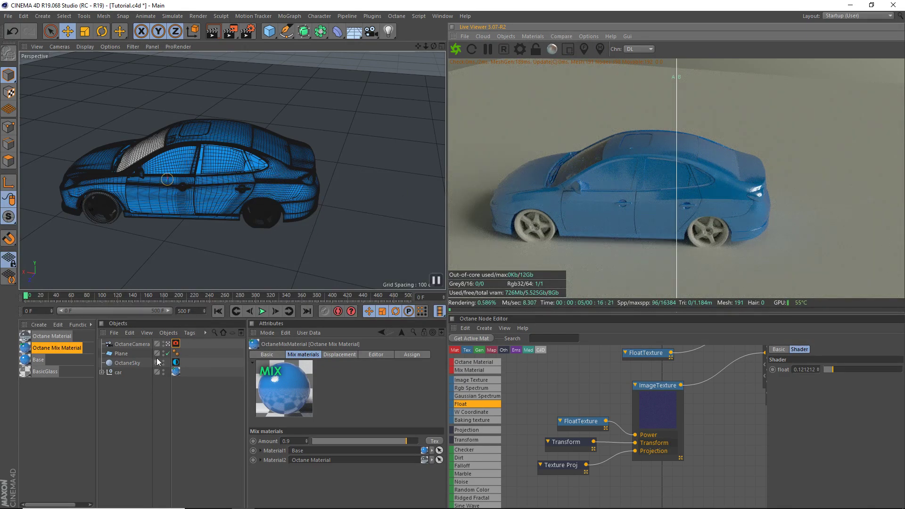
Compare the Base material's render with the mix material's on the car, end the comparison, and inspect the rear and front
left_click(52, 360)
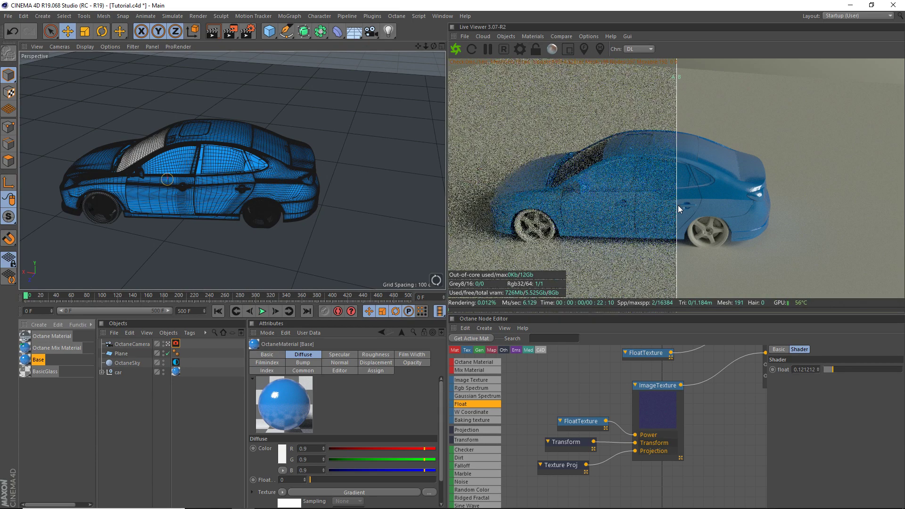
left_click_drag(678, 205, 630, 104)
left_click(557, 37)
left_click(575, 60)
scroll(319, 140, "up", 3)
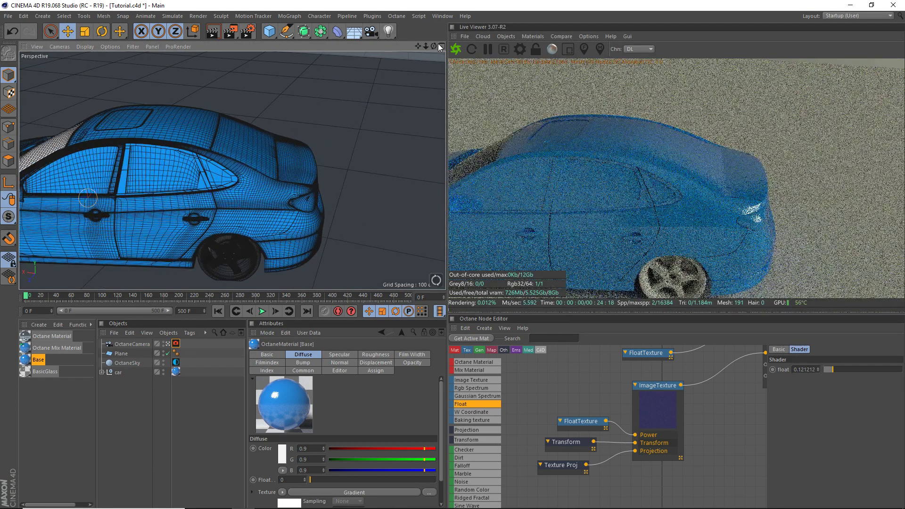
left_click_drag(433, 46, 188, 33)
left_click_drag(232, 170, 341, 143, "alt")
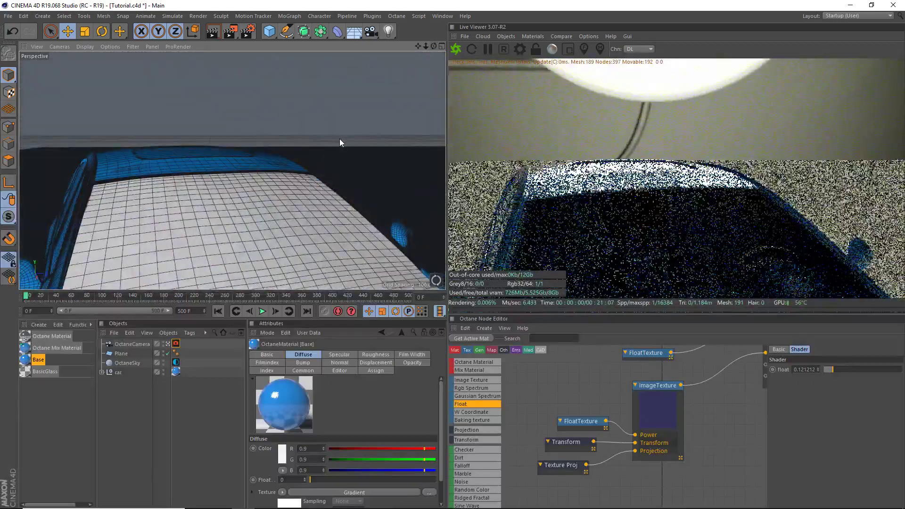
scroll(338, 142, "down", 8)
scroll(292, 198, "up", 3)
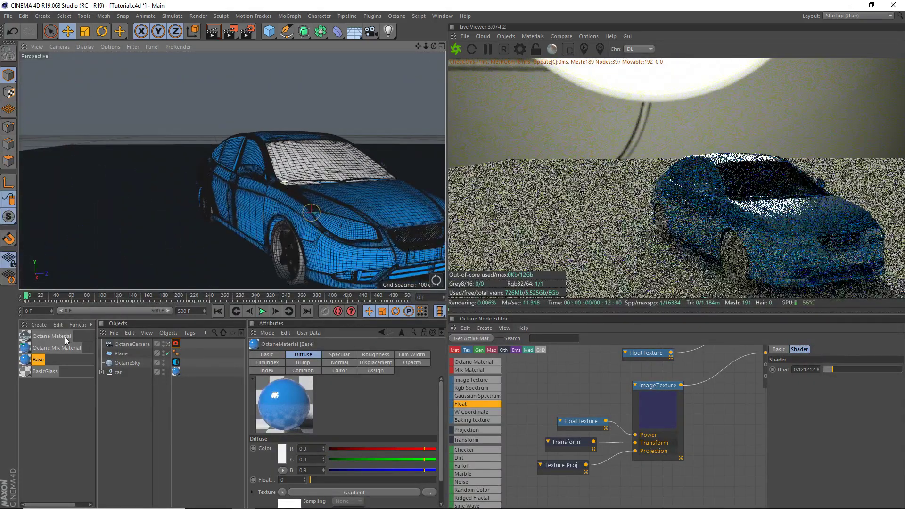